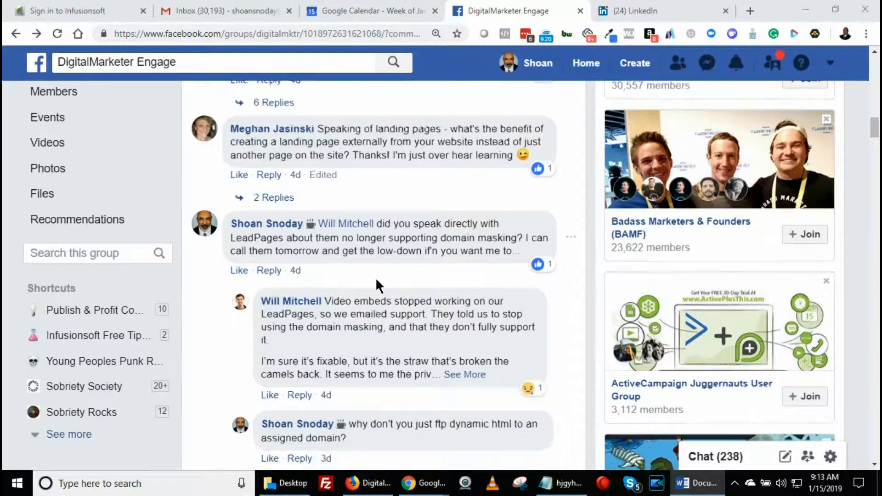
Read the group comment thread about LeadPages domain masking, highlighting the reply that offers a video.
scroll(383, 283, down, 4)
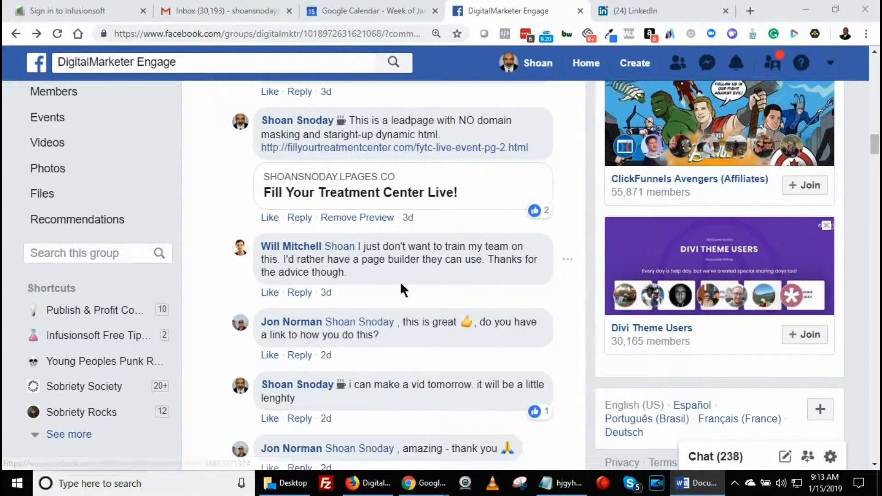
scroll(395, 289, down, 3)
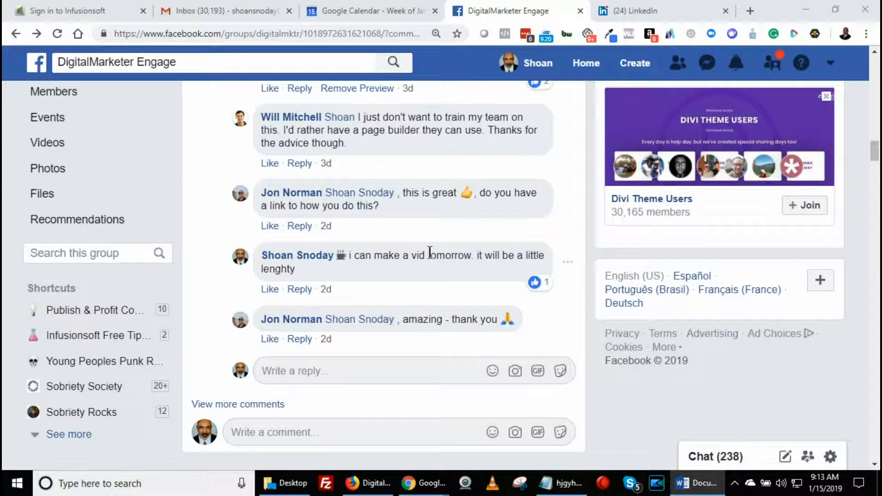
scroll(447, 244, up, 1)
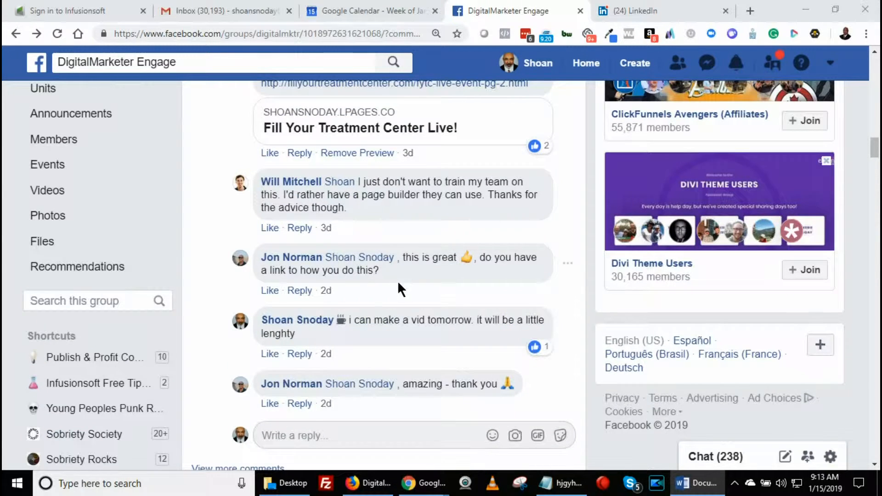
scroll(397, 280, down, 1)
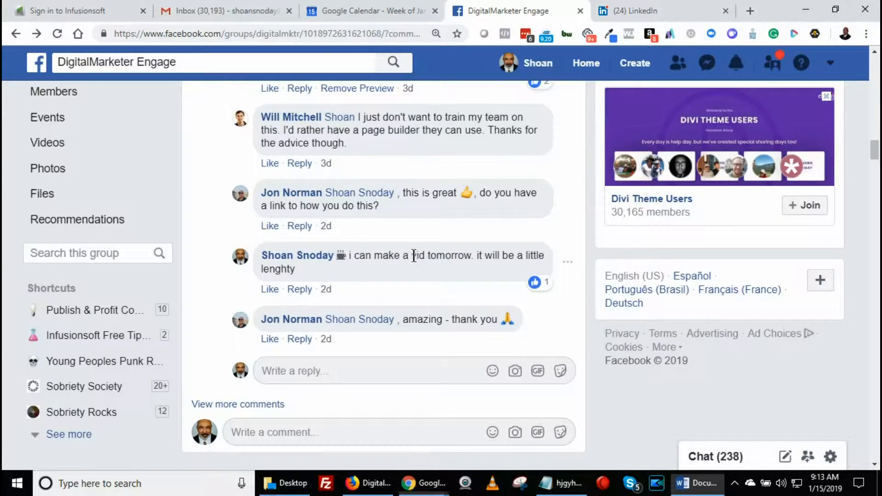
drag(413, 256, 464, 256)
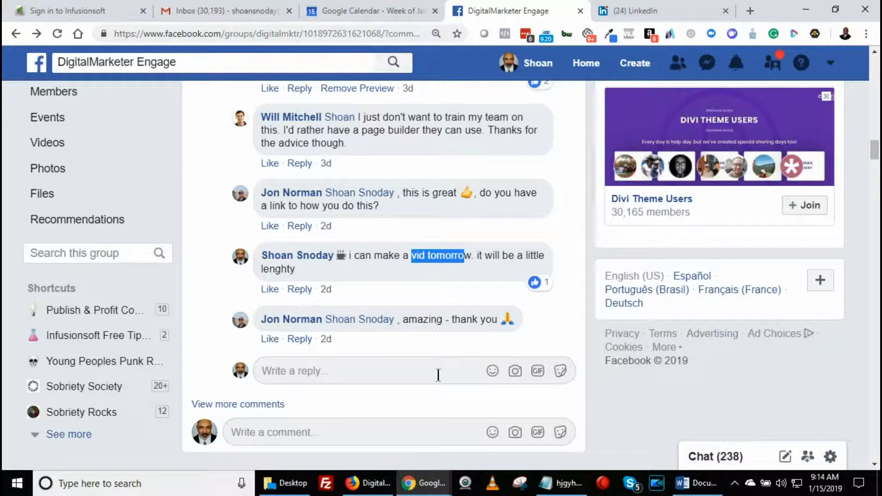
Switch to the other browser window and review the live Sales Scripting Mastery landing page and its dramaticallyincreasesales.com domain.
mouse_move(424, 492)
click(489, 445)
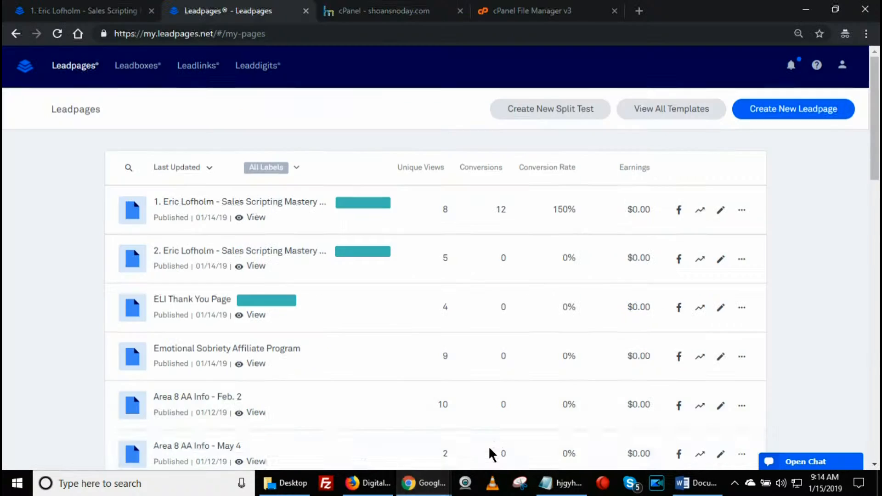
click(124, 10)
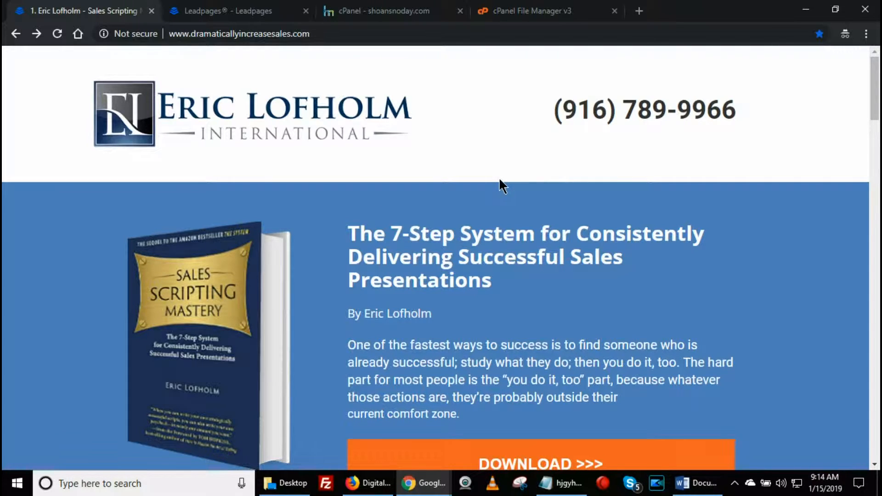
scroll(498, 202, down, 20)
scroll(511, 252, up, 20)
drag(191, 34, 321, 33)
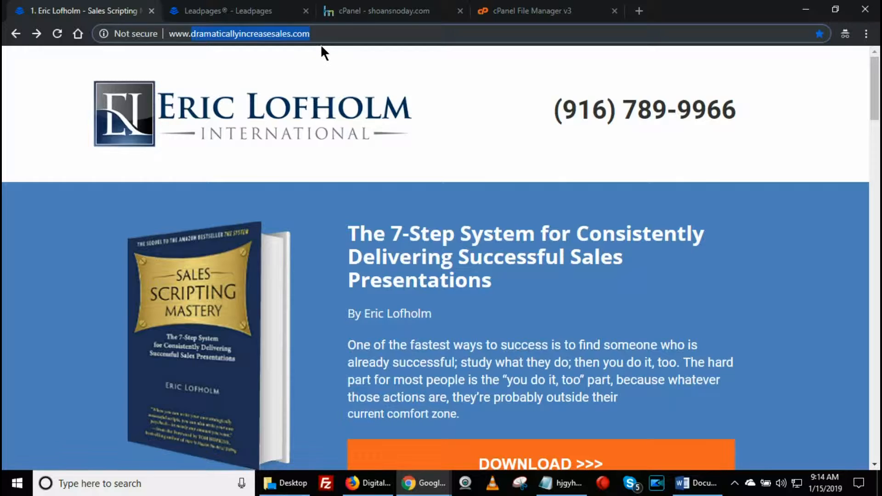
click(472, 216)
scroll(468, 257, down, 15)
scroll(468, 291, down, 5)
scroll(464, 296, up, 20)
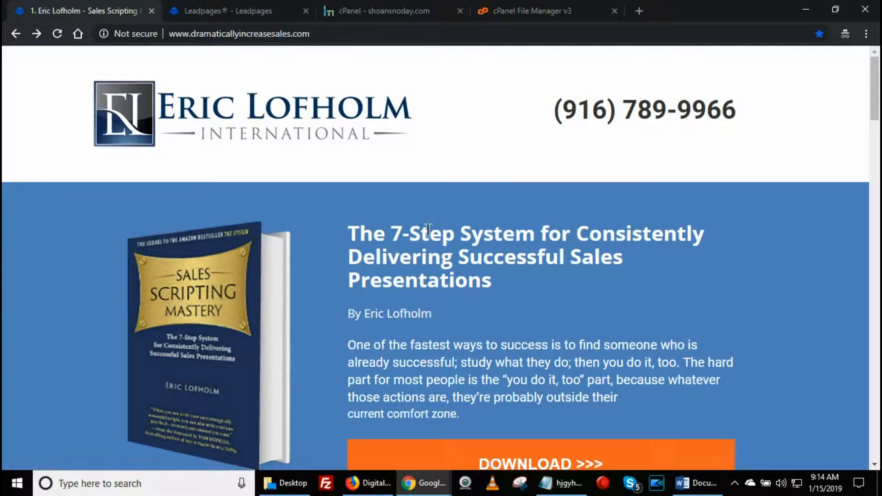
Submit the landing page's download form with an e-mail address, check the resulting video page's domain, and return to the landing page.
scroll(528, 344, down, 1)
click(536, 399)
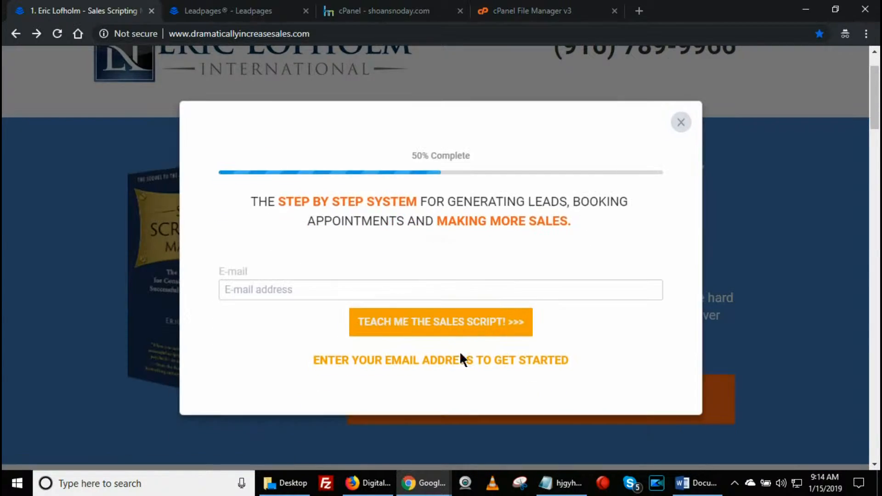
click(314, 294)
click(285, 41)
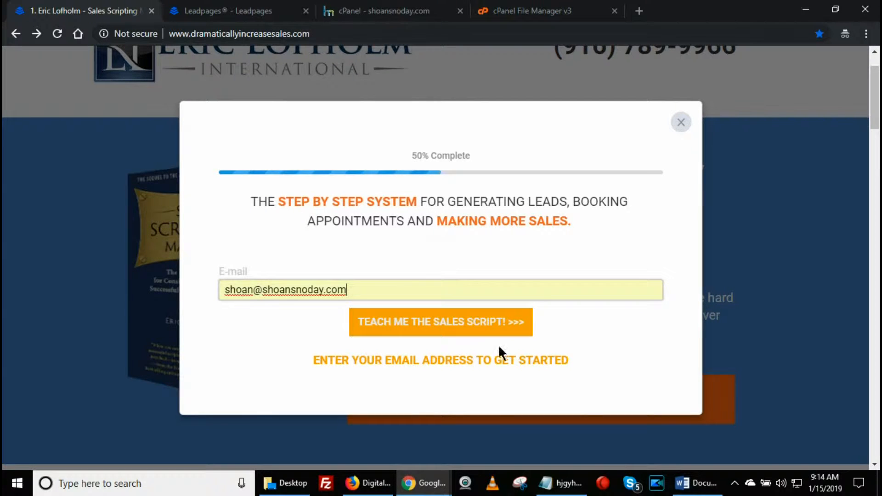
click(444, 322)
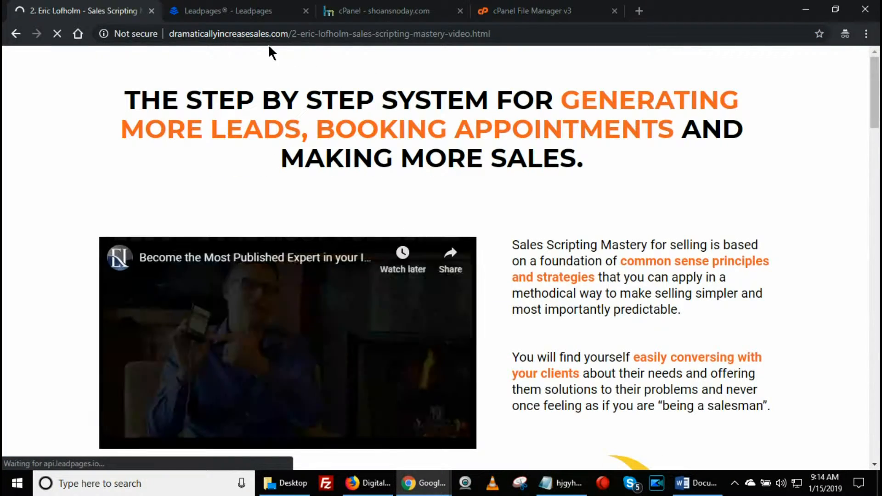
drag(288, 33, 166, 33)
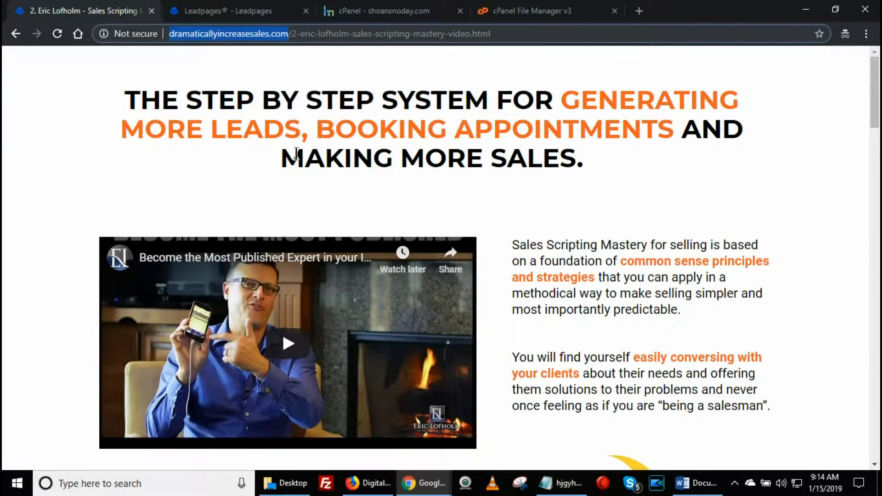
click(12, 35)
View the first published Sales Scripting Mastery page from the Leadpages list and examine the lpages part of its address.
click(259, 18)
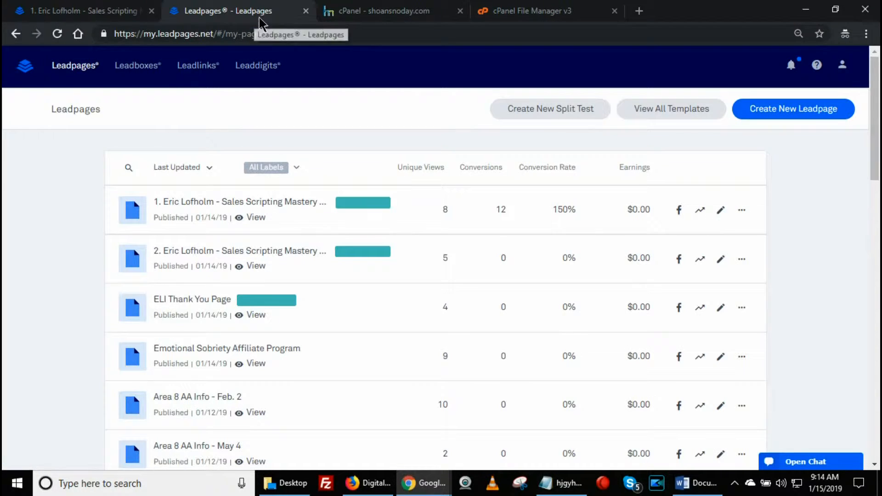
click(256, 217)
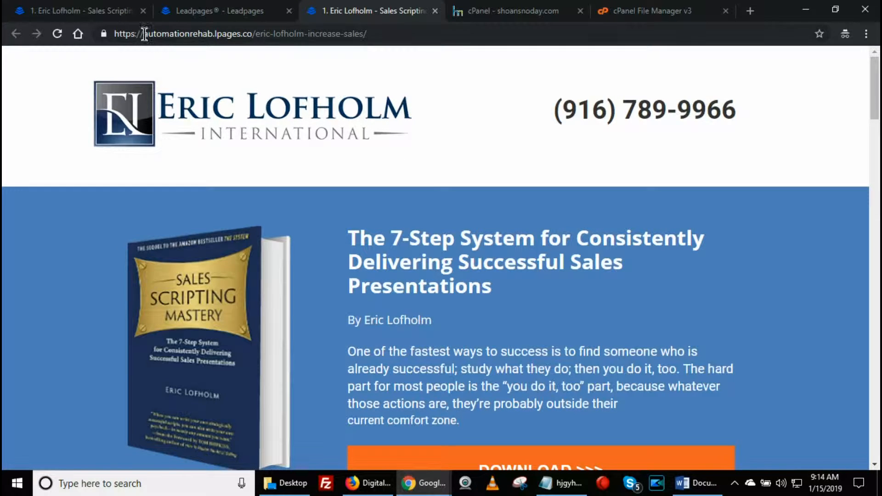
double_click(203, 34)
click(219, 29)
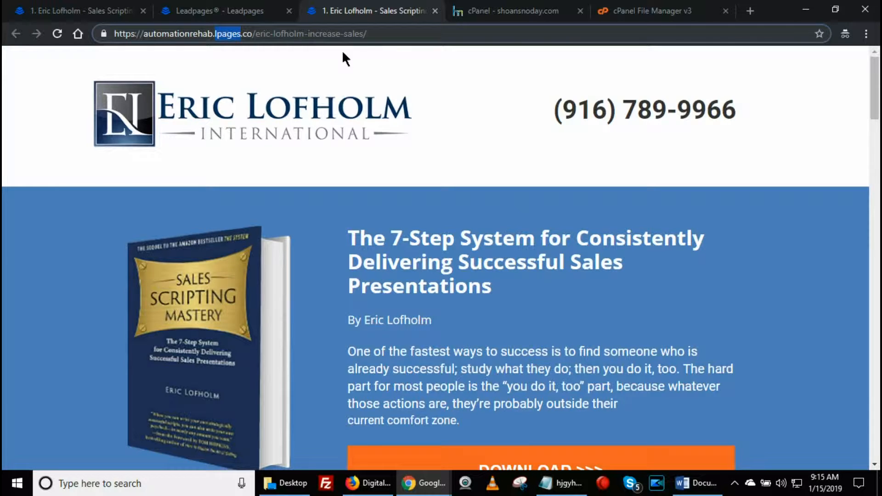
scroll(533, 305, down, 3)
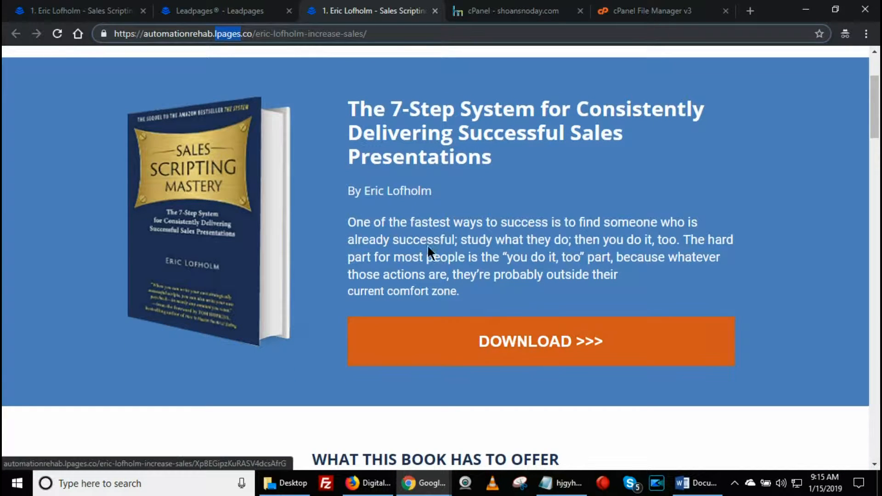
View the second published Sales Scripting Mastery page from the Leadpages list and place its preview after the first one.
click(224, 12)
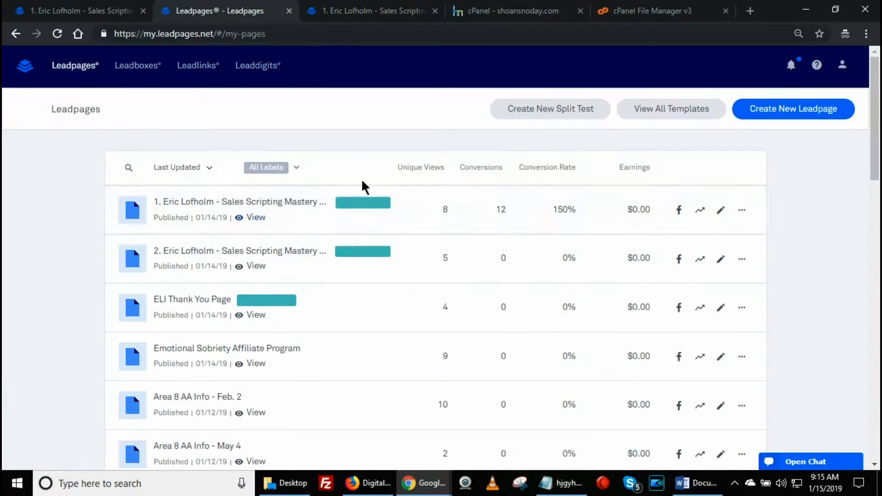
click(255, 267)
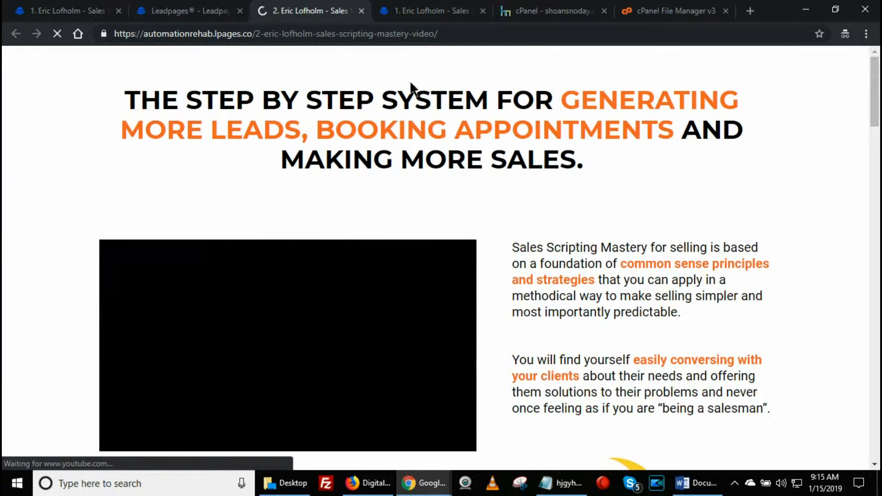
drag(432, 18, 324, 16)
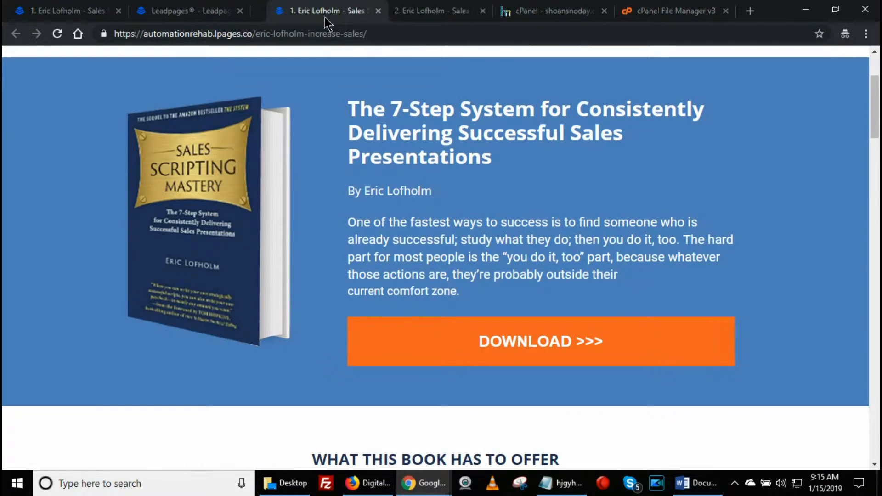
click(432, 11)
Examine the video page's content, its lpages domain and the 2-eric-lofholm-sales-scripting-mastery-video part of its address.
scroll(585, 317, down, 5)
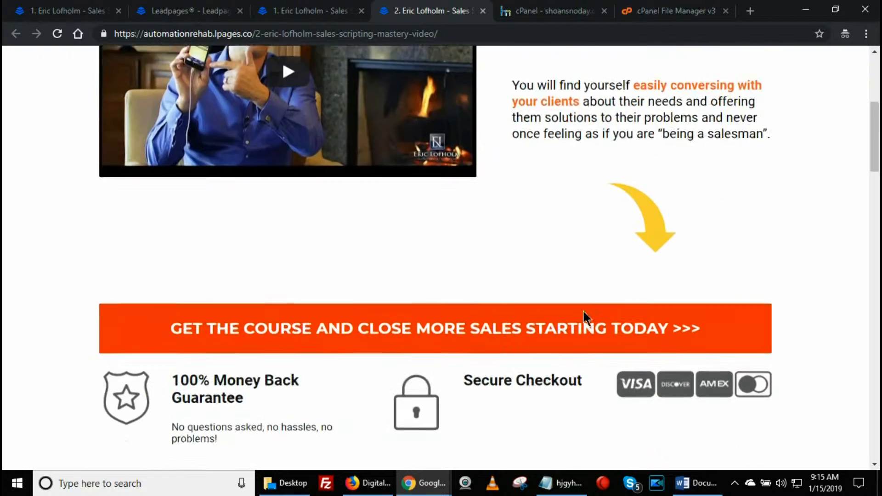
scroll(584, 317, down, 6)
scroll(557, 346, up, 12)
click(175, 29)
double_click(227, 34)
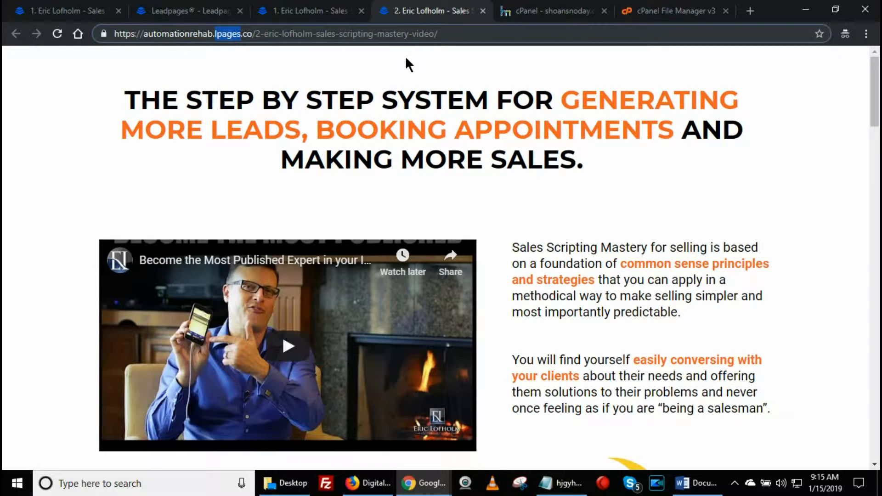
drag(255, 33, 469, 34)
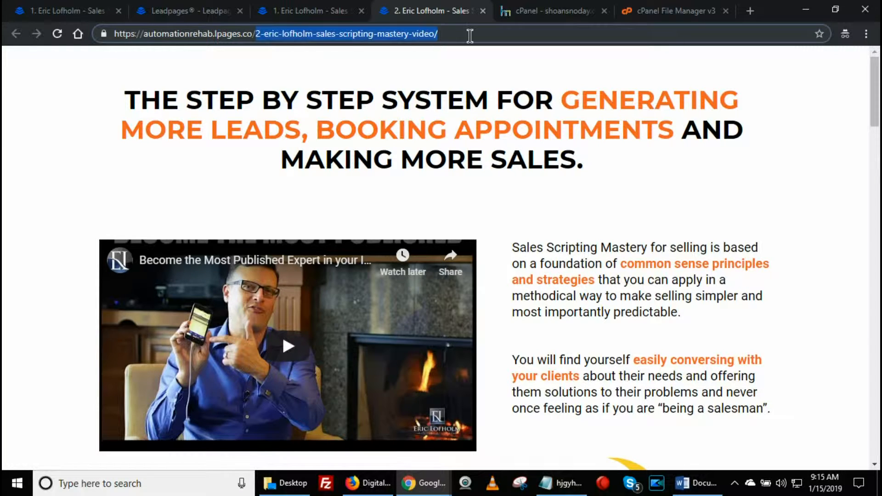
click(453, 33)
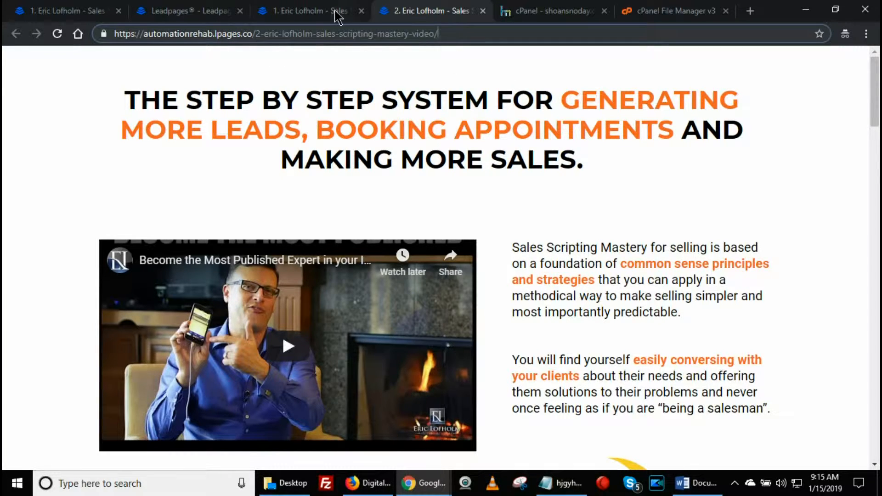
Close both lpages.co page previews and return to the Leadpages page list.
click(319, 11)
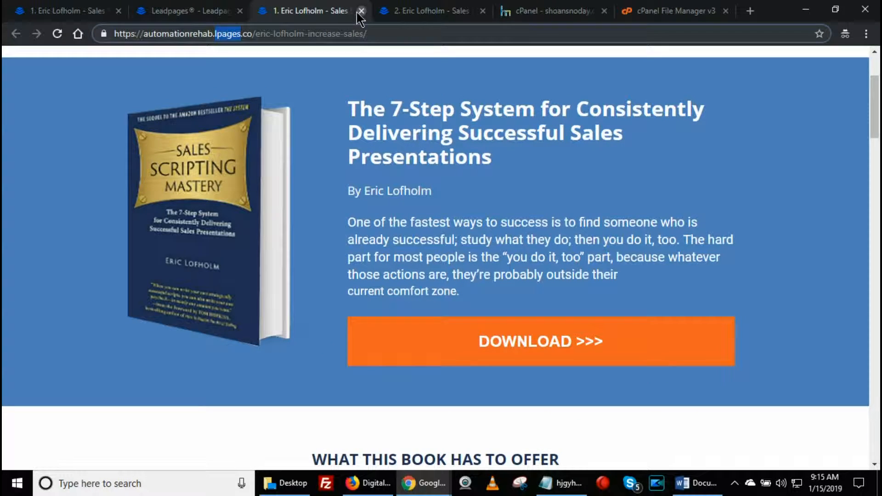
click(360, 12)
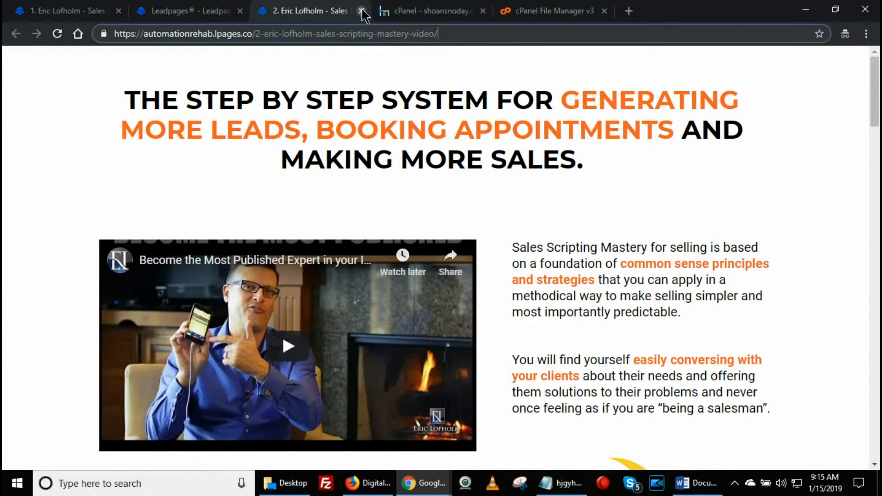
click(362, 11)
click(198, 10)
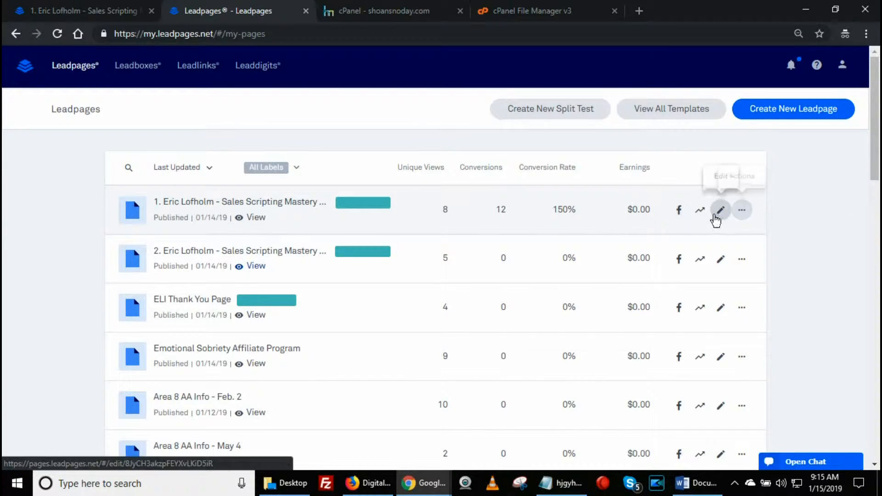
click(742, 211)
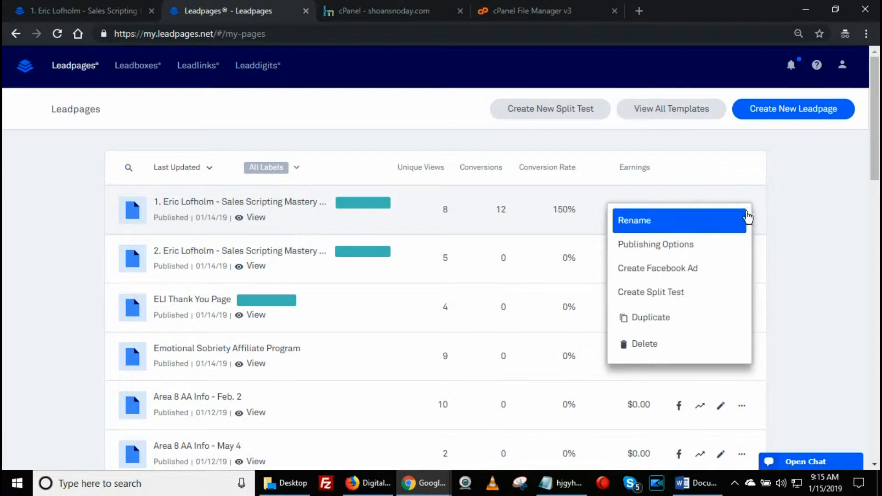
click(663, 248)
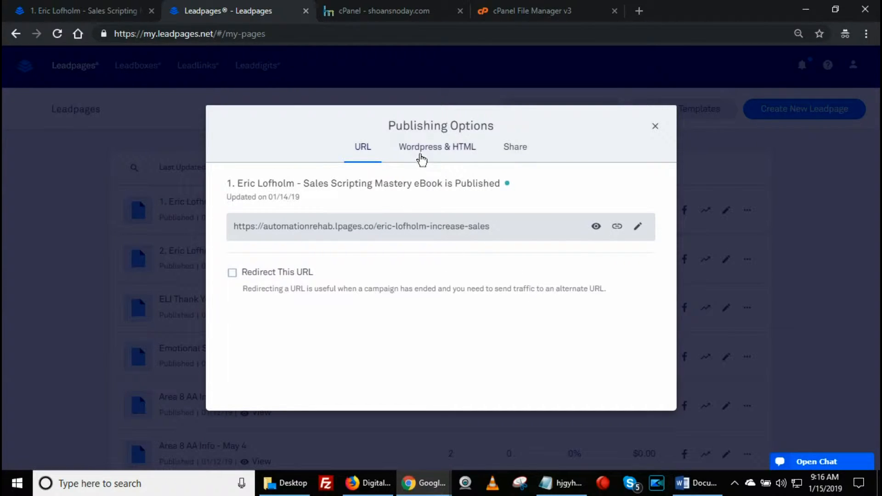
click(421, 154)
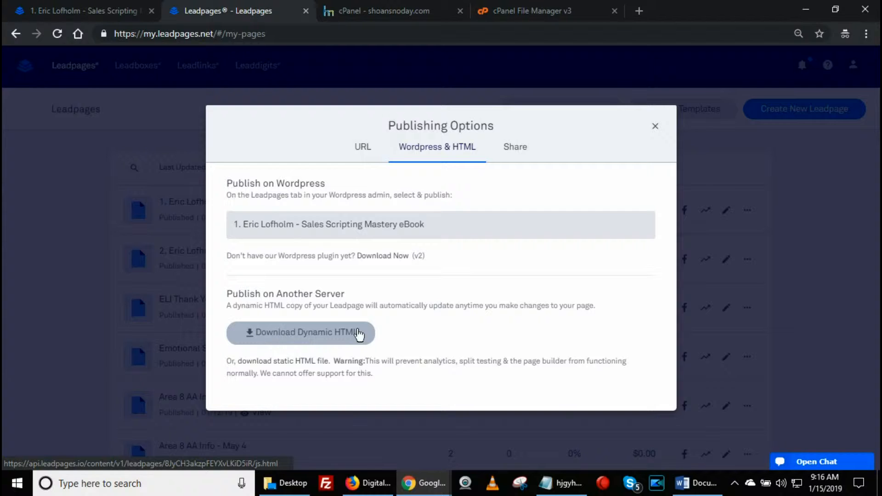
click(322, 334)
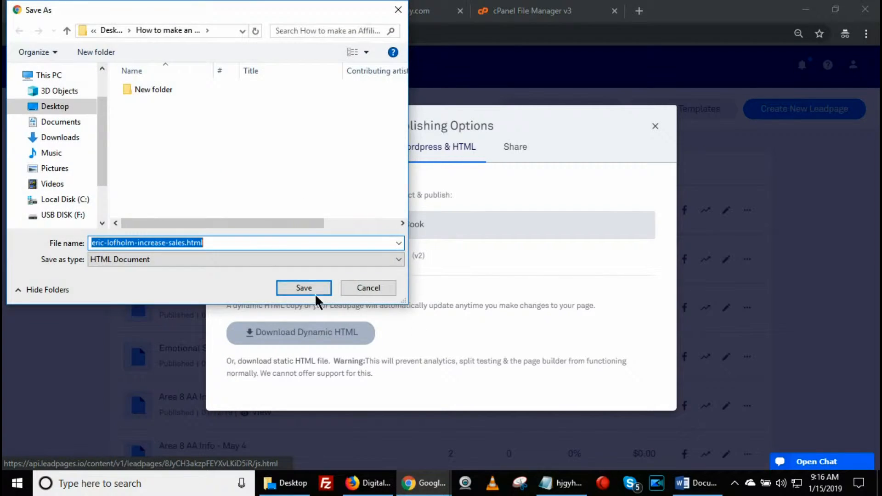
click(186, 242)
drag(187, 242, 230, 239)
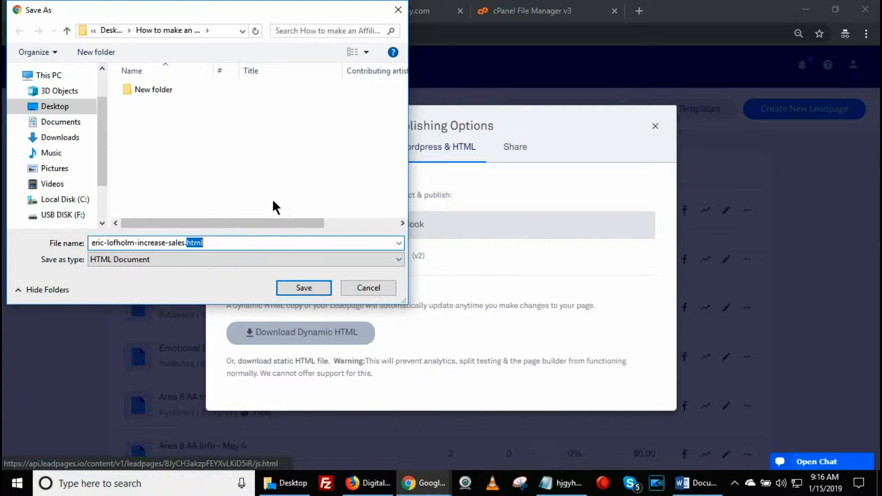
click(369, 287)
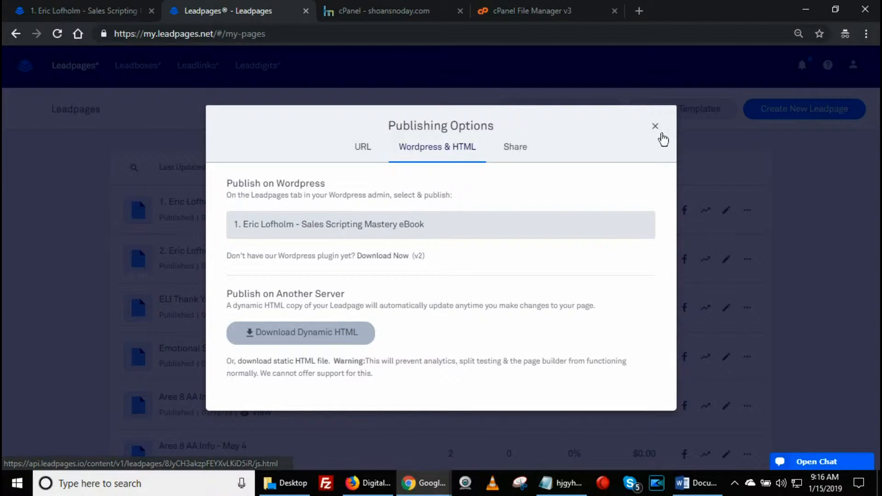
click(655, 126)
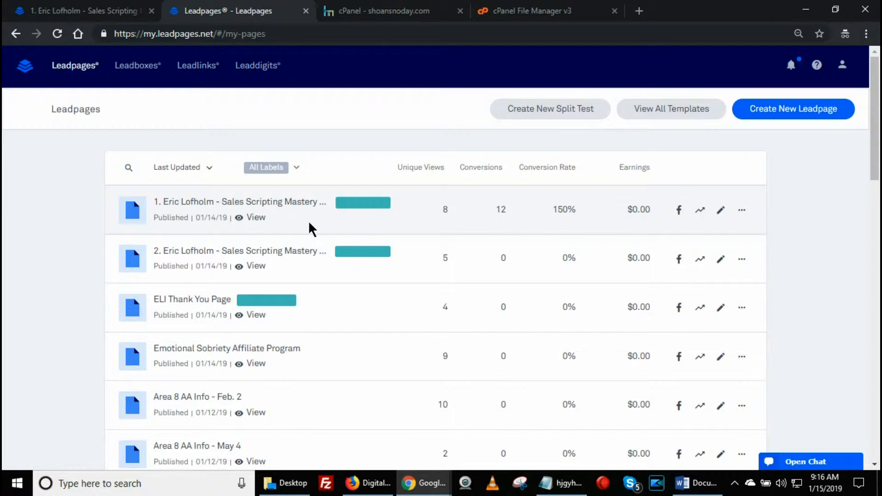
Download the dynamic HTML of the Sales Scripting Mastery eBook page to the Desktop as index.html, replacing the existing file.
click(740, 210)
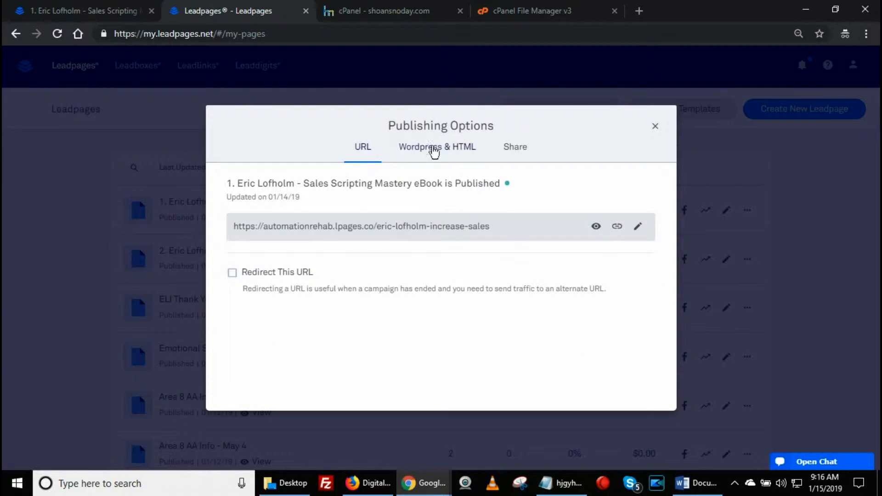
click(434, 148)
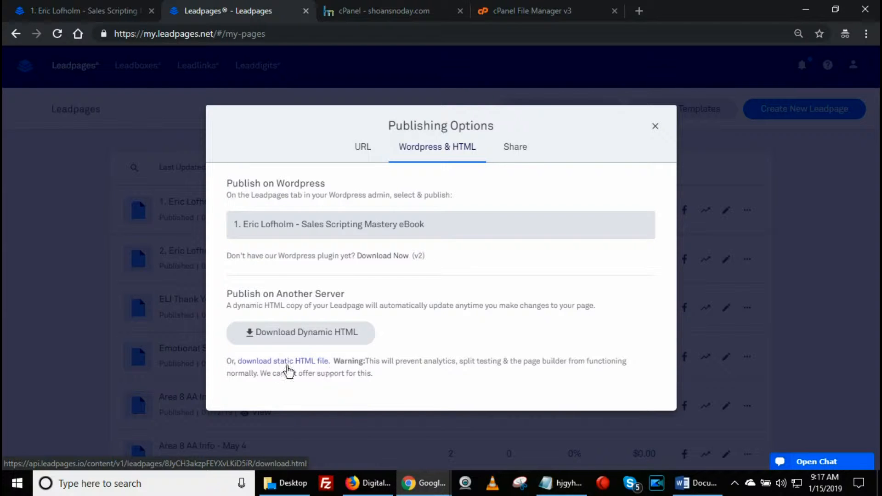
click(304, 338)
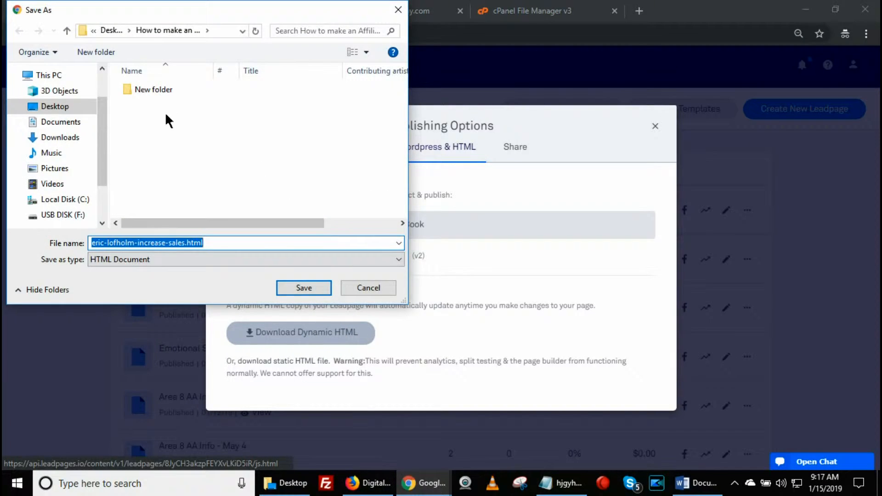
click(59, 106)
scroll(221, 166, down, 5)
scroll(235, 179, down, 1)
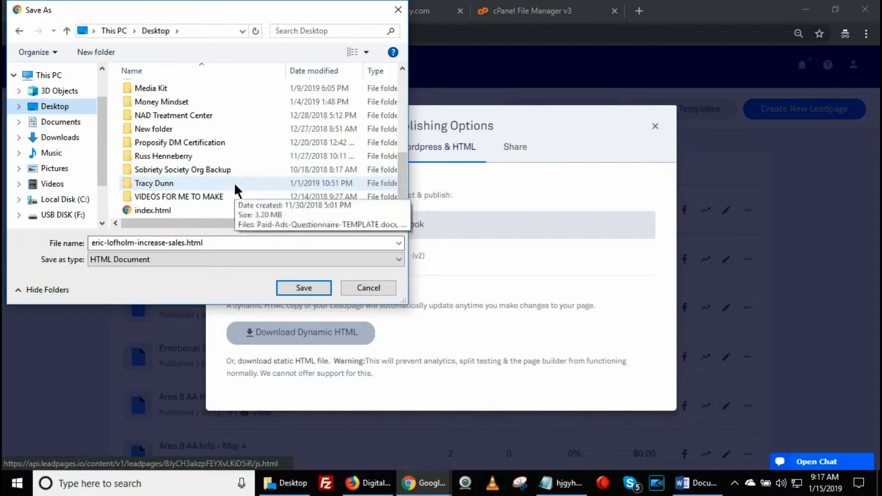
click(186, 210)
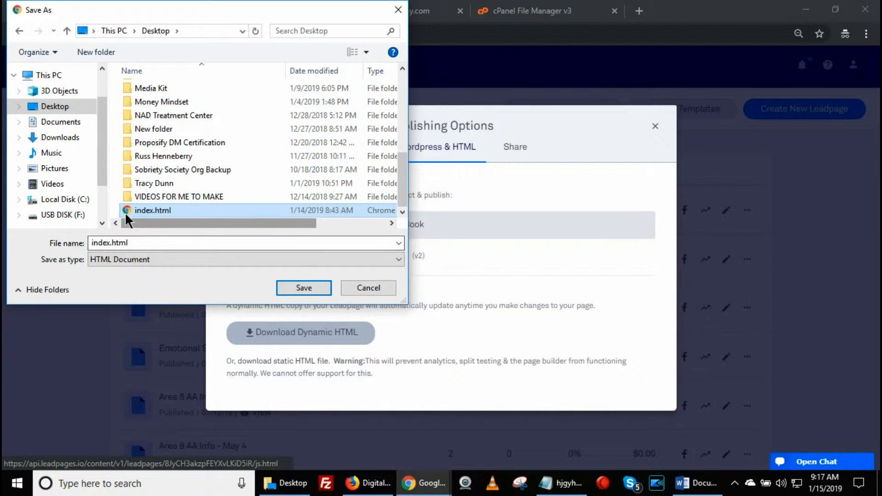
click(300, 288)
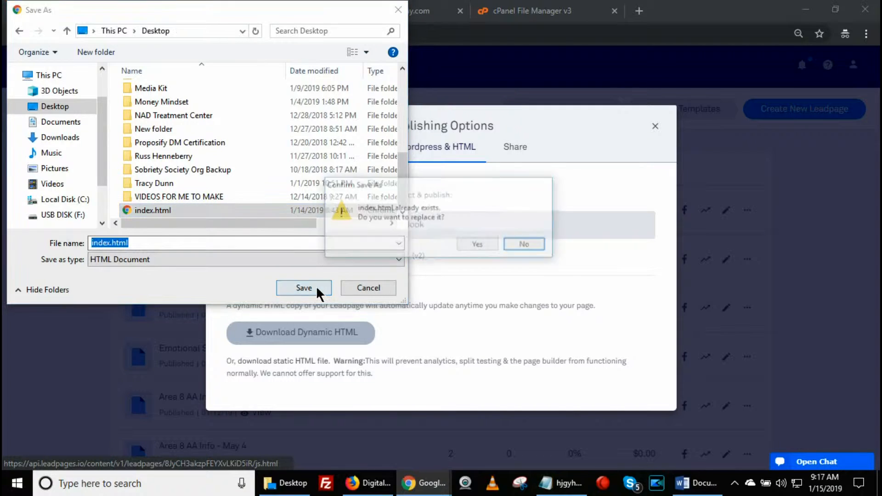
click(478, 246)
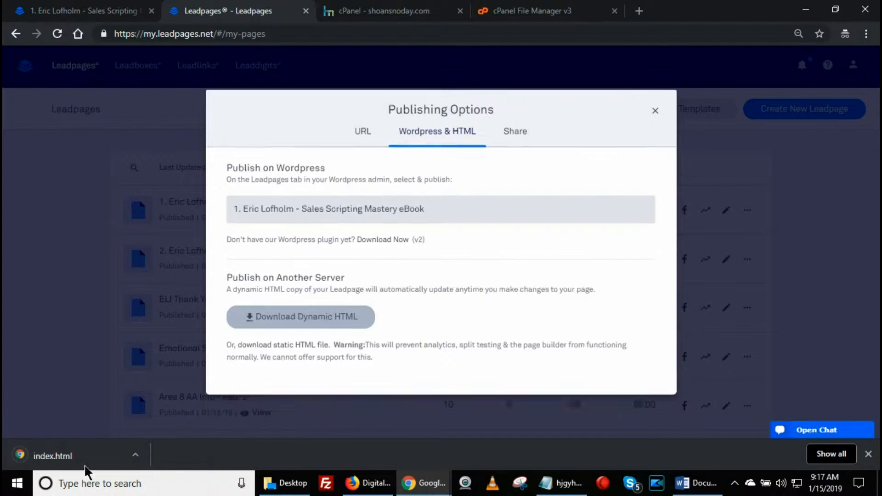
click(110, 11)
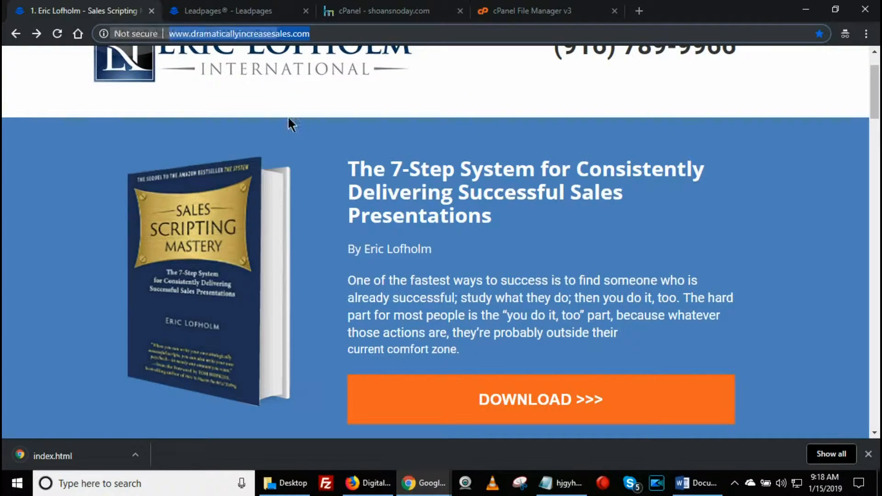
scroll(436, 286, down, 15)
scroll(433, 282, up, 20)
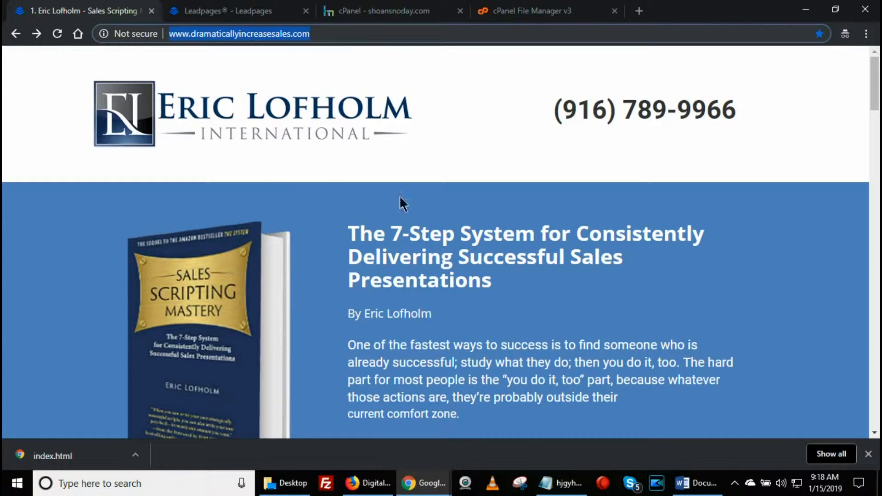
scroll(405, 238, down, 7)
scroll(405, 238, up, 7)
Launch File Manager for the Home Directory from the hosting cPanel, then close the extra login page.
click(371, 10)
scroll(416, 248, up, 4)
scroll(498, 202, down, 6)
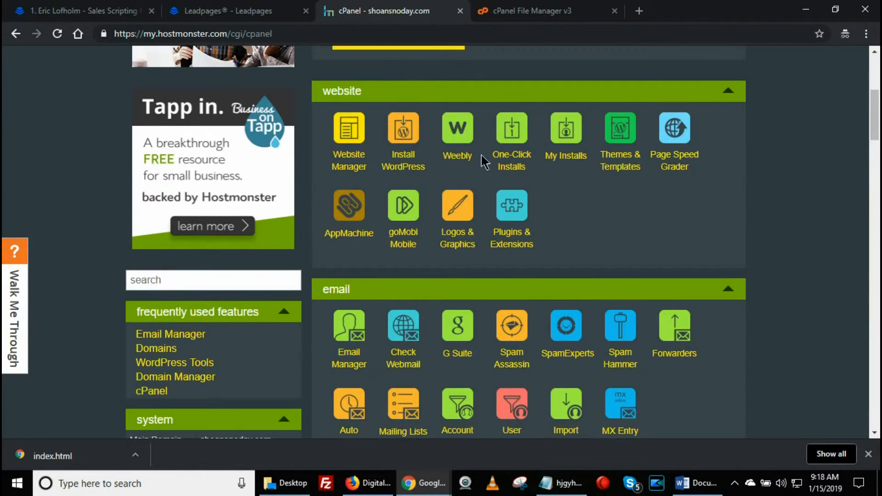
scroll(482, 157, down, 8)
scroll(476, 238, down, 1)
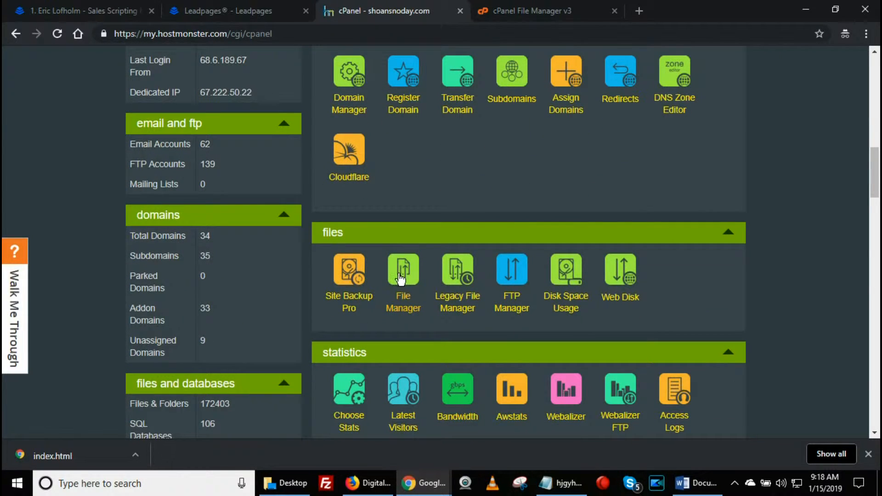
click(401, 278)
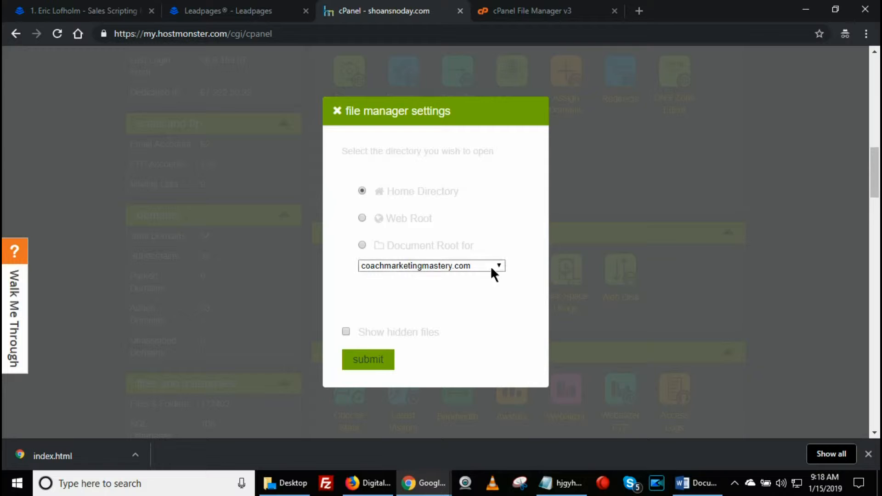
click(382, 362)
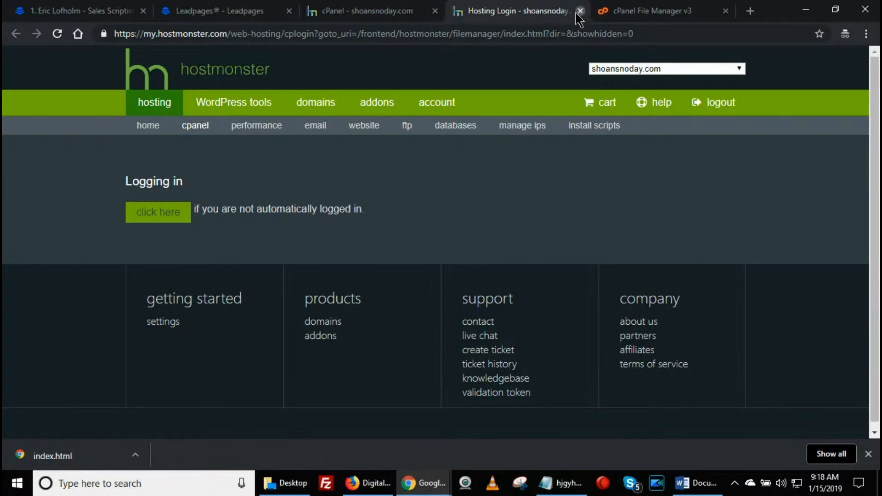
click(580, 11)
Open the dramaticallyincreasesales folder inside public_html in the already open cPanel File Manager.
click(522, 13)
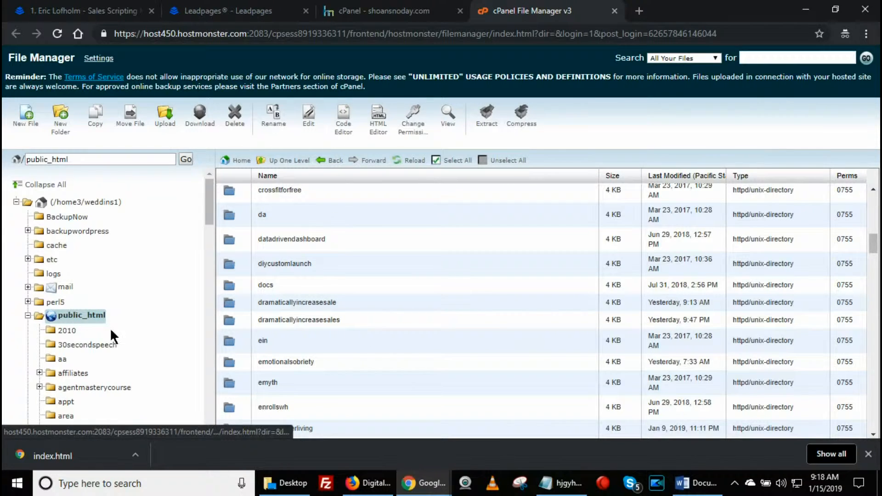
scroll(84, 319, down, 5)
scroll(84, 318, down, 15)
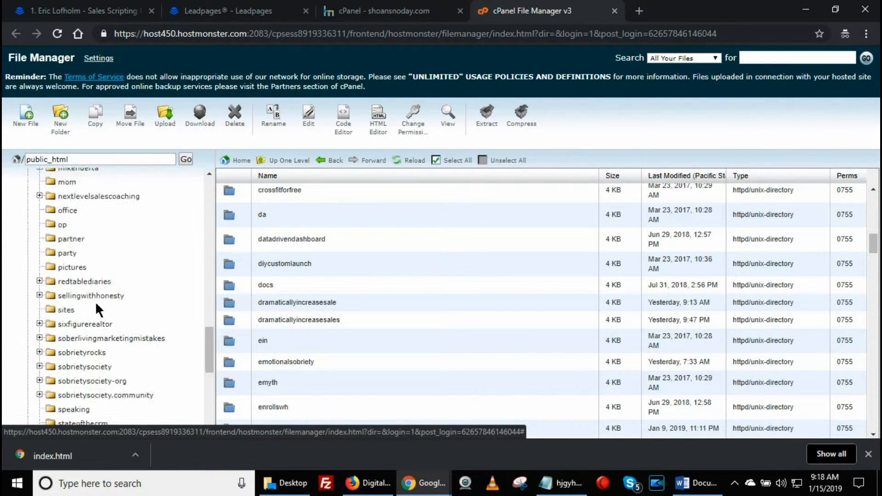
scroll(95, 301, up, 20)
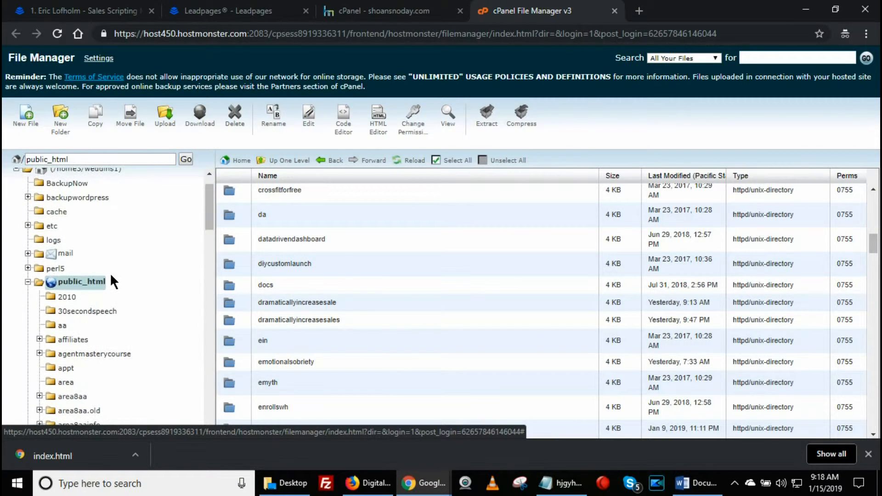
scroll(316, 337, down, 2)
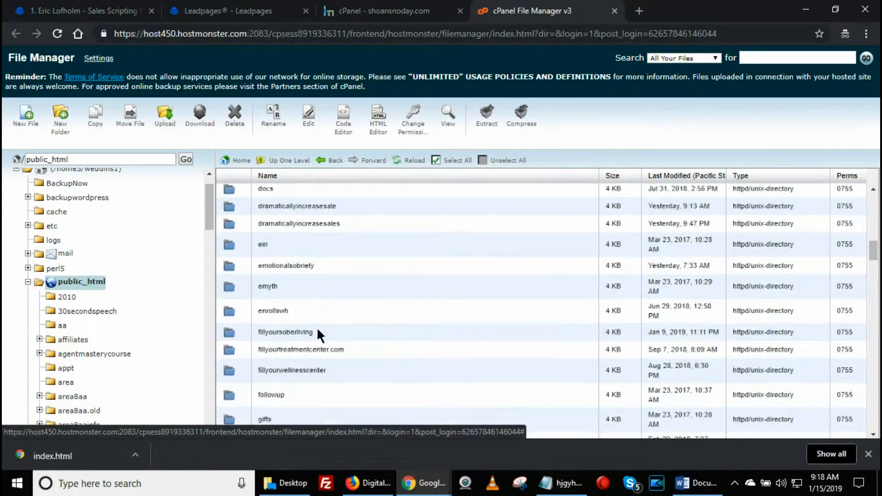
click(232, 254)
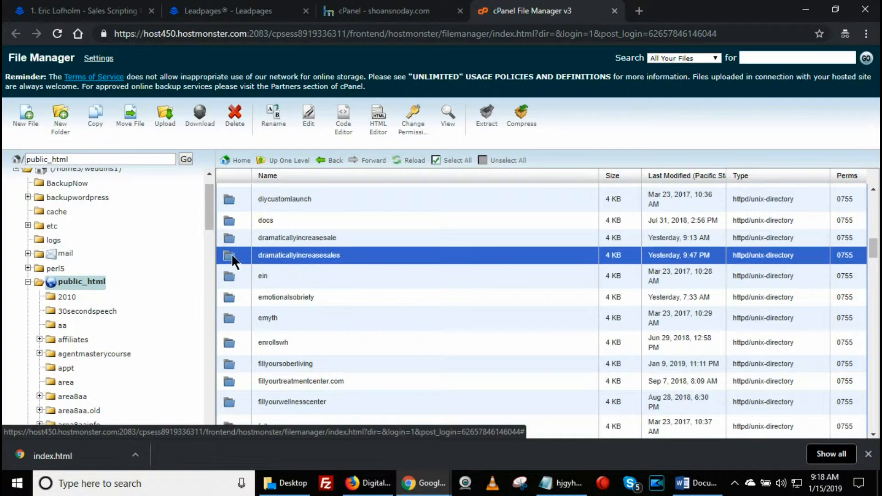
double_click(233, 254)
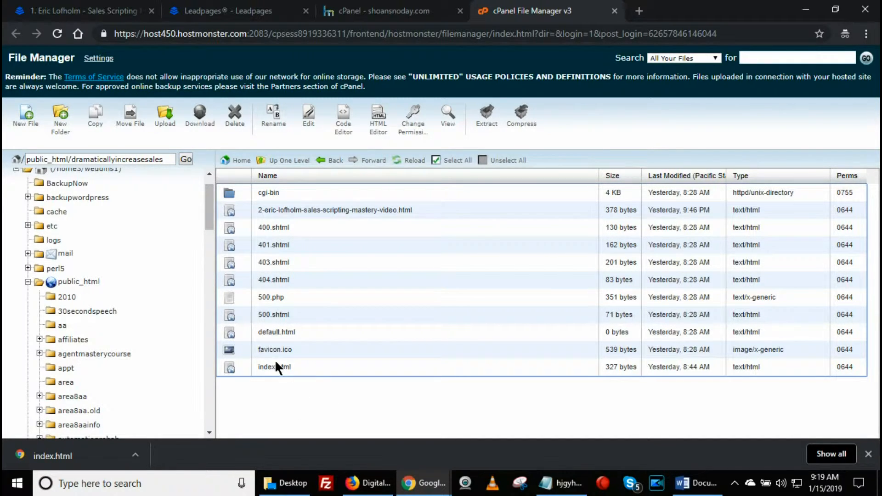
Try to upload index.html from the Desktop to the dramaticallyincreasesales folder, declining to overwrite the existing file.
click(164, 116)
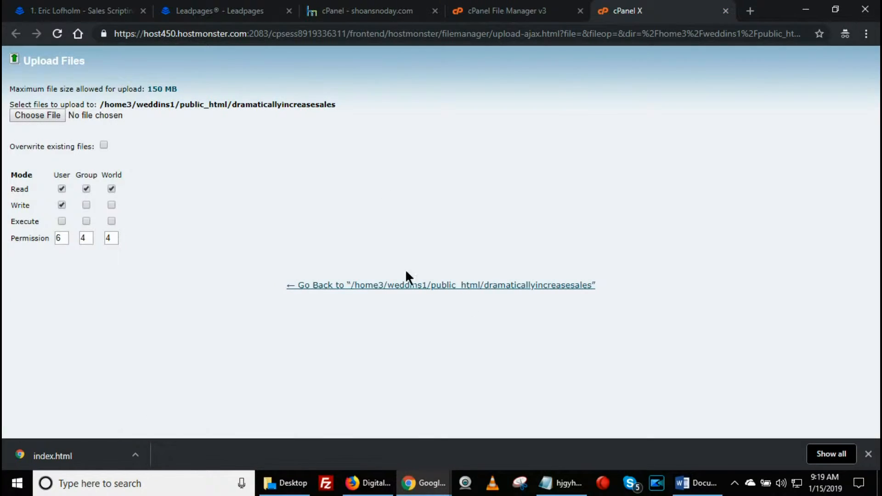
click(39, 115)
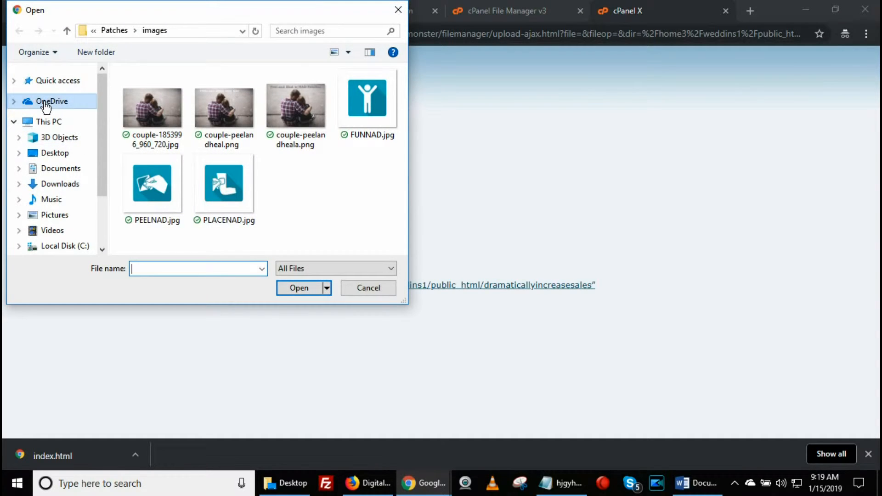
click(54, 153)
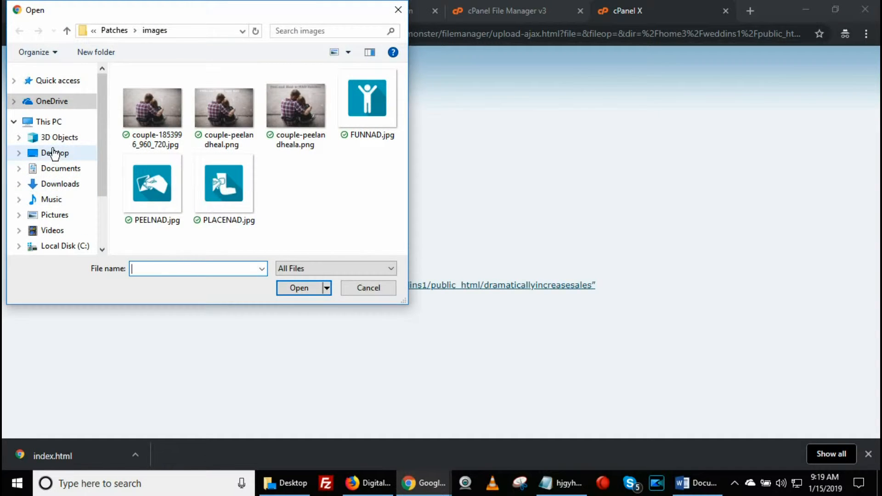
click(212, 183)
click(165, 225)
scroll(157, 233, down, 4)
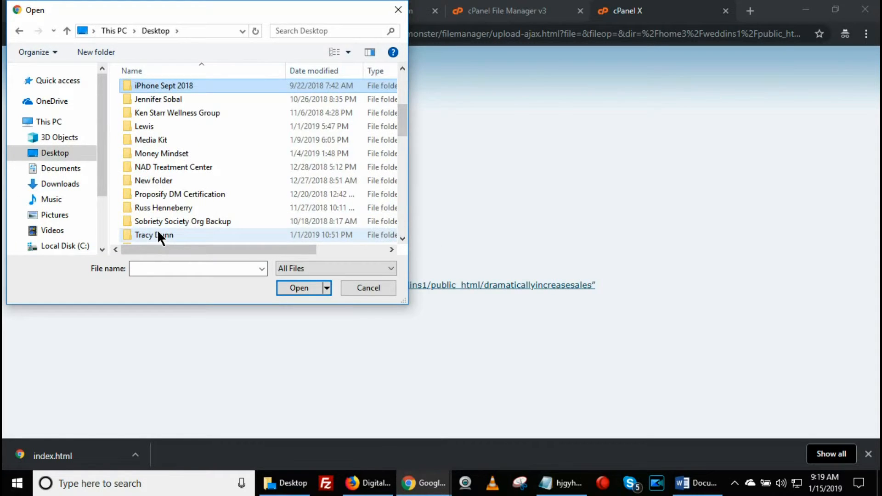
scroll(157, 231, down, 3)
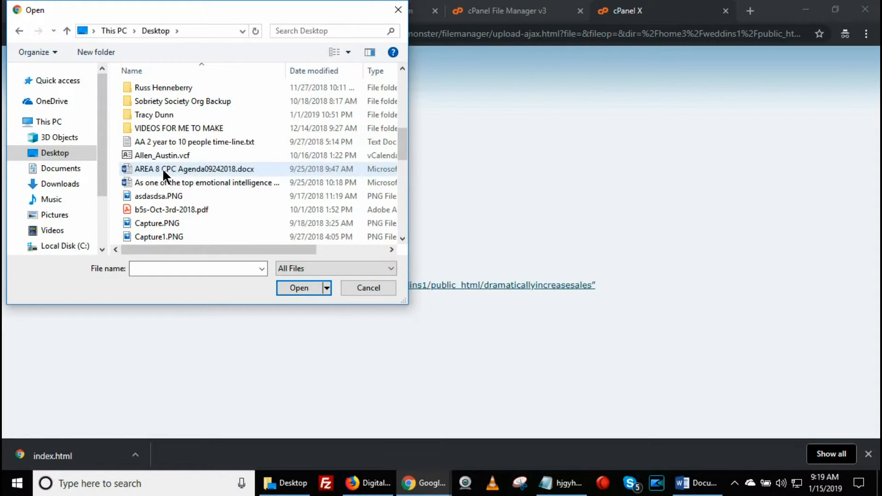
text(in)
text(ind)
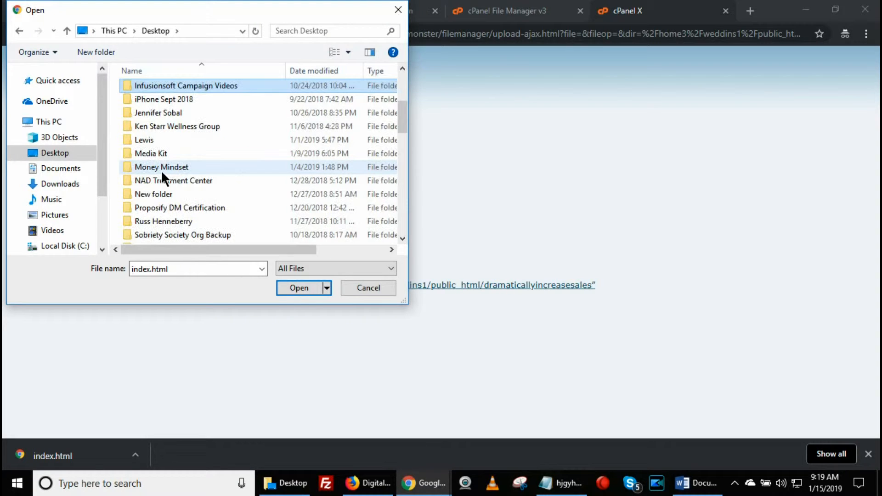
click(299, 285)
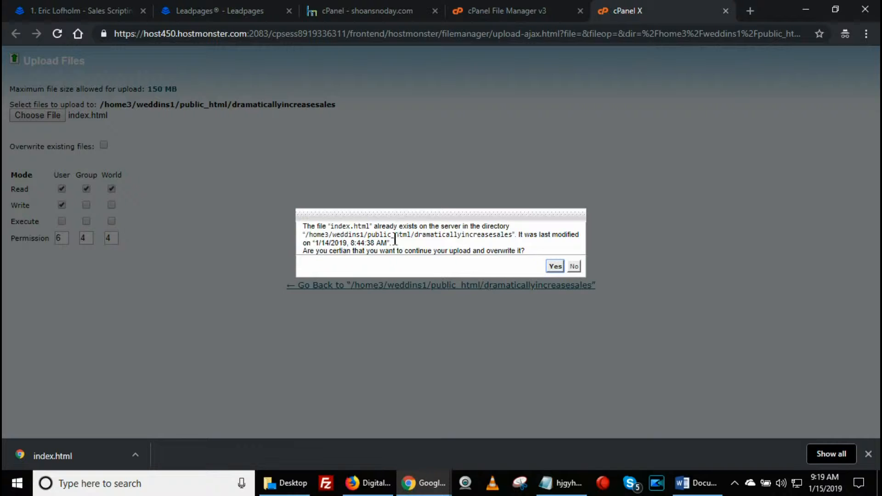
click(575, 267)
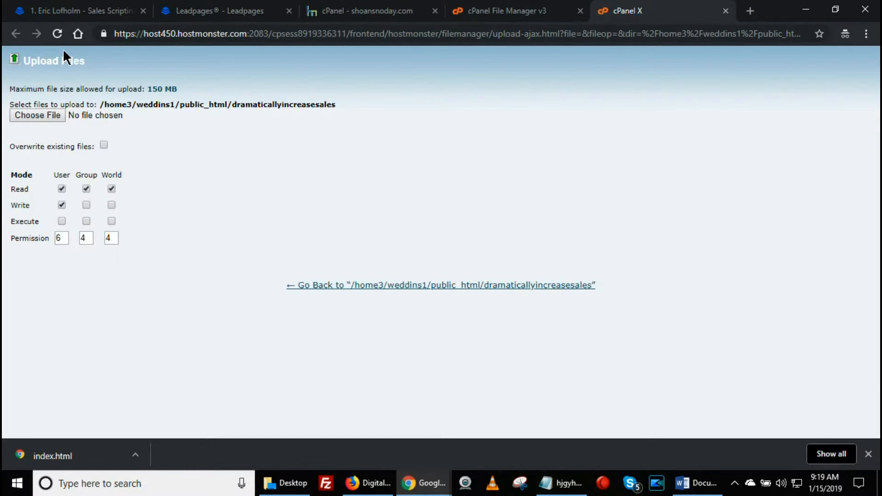
Examine the index.html entry in the dramaticallyincreasesales folder and return to the upload page.
click(524, 13)
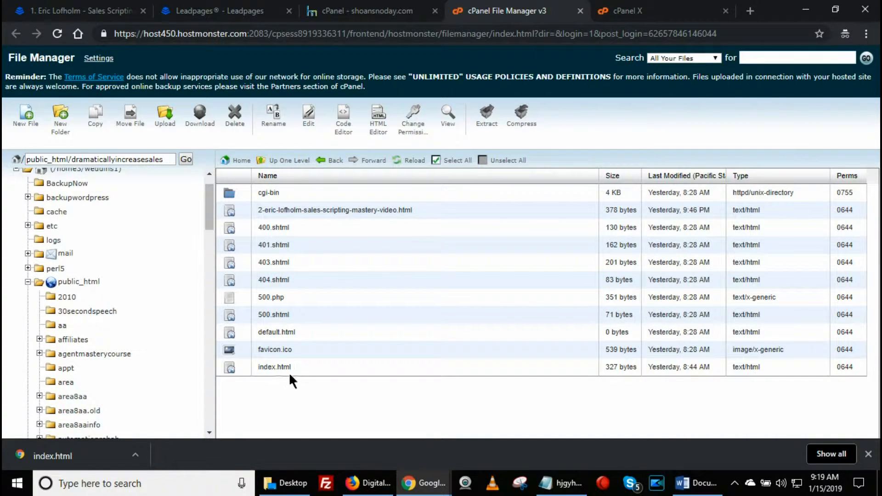
click(647, 11)
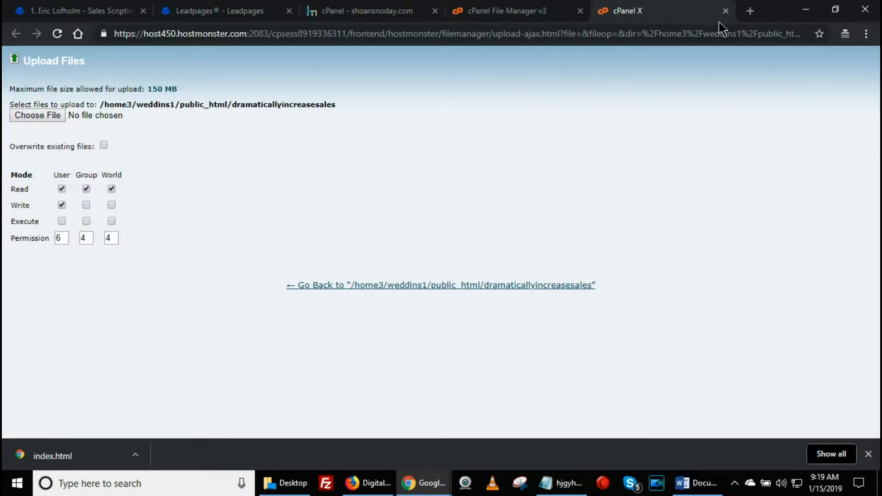
In Leadpages, start downloading the dynamic HTML of page 2, Sales Scripting Mastery Video, from its WordPress and HTML publishing options.
click(217, 13)
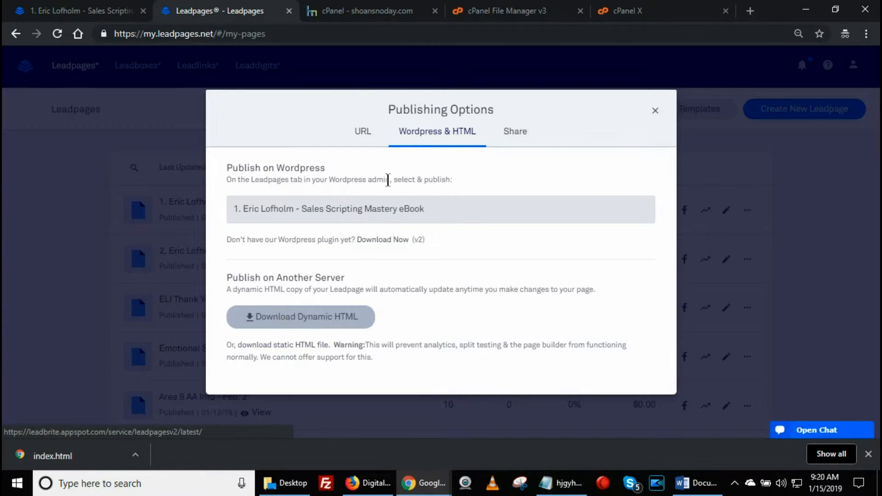
click(656, 111)
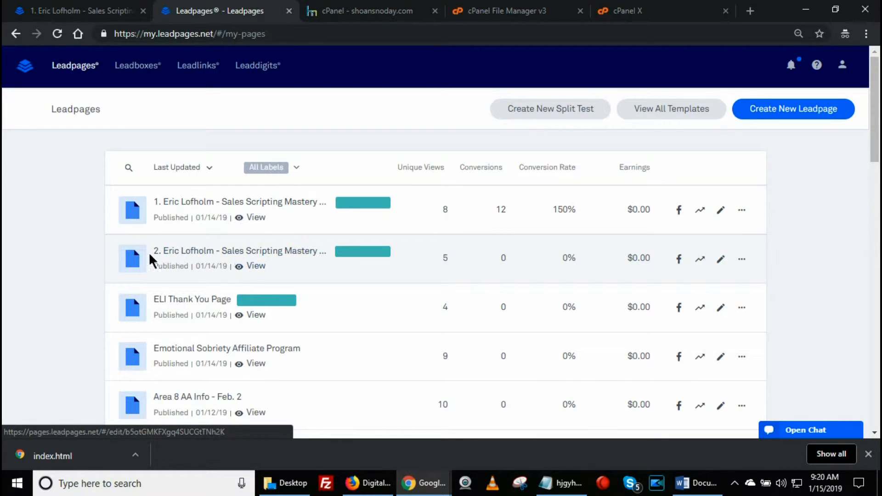
click(741, 259)
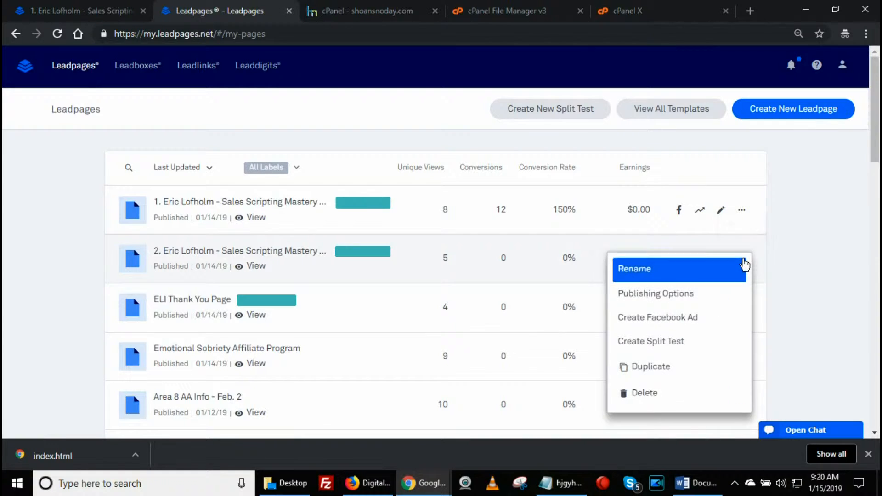
click(662, 293)
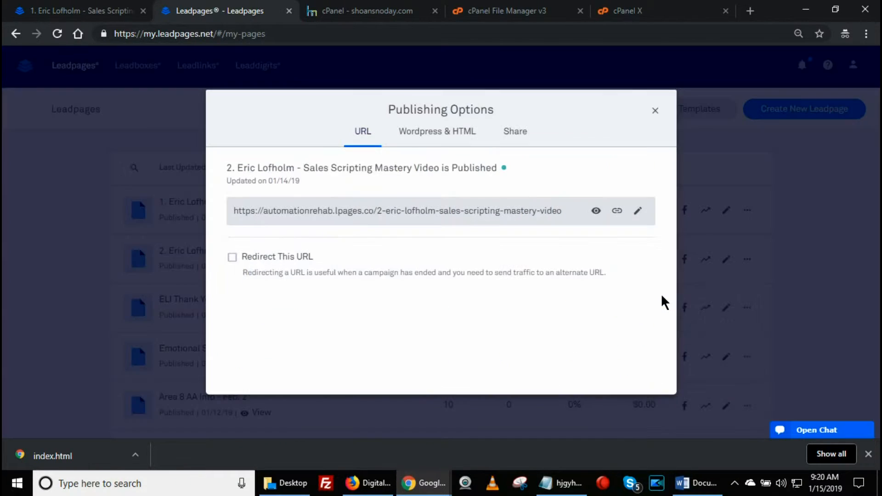
click(430, 140)
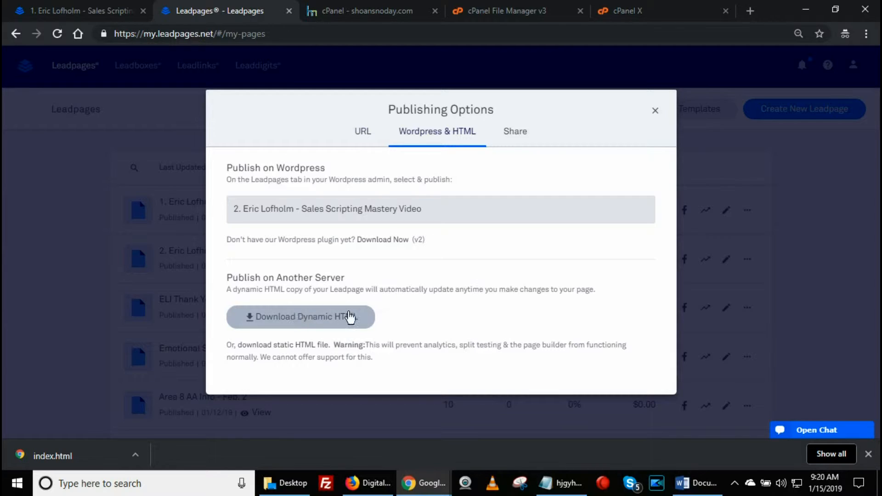
click(301, 316)
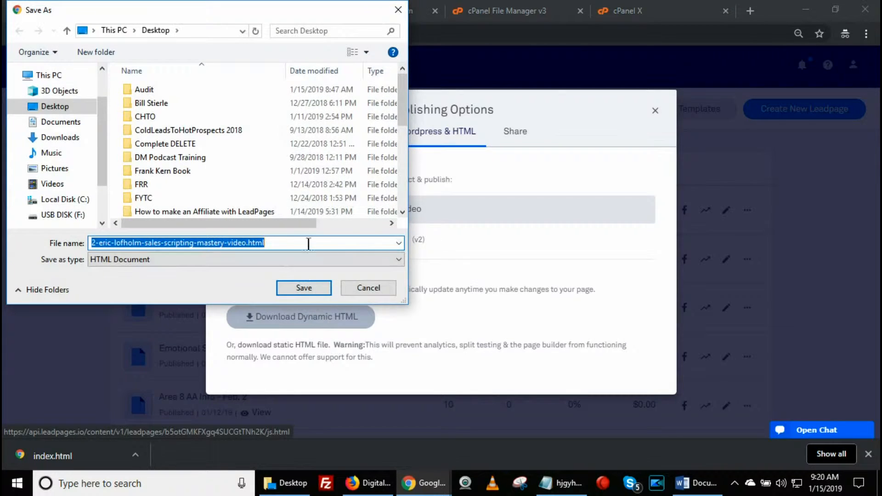
Copy the suggested HTML file name in the save dialog and cancel the download.
right_click(220, 240)
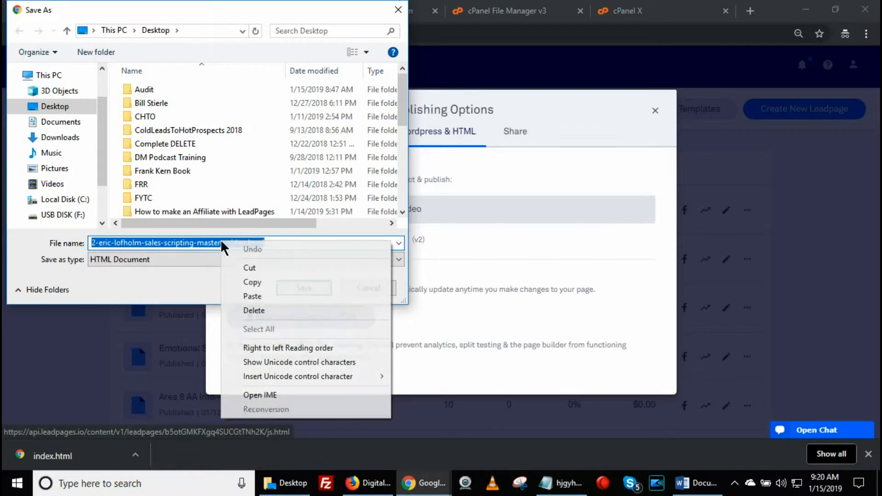
click(253, 281)
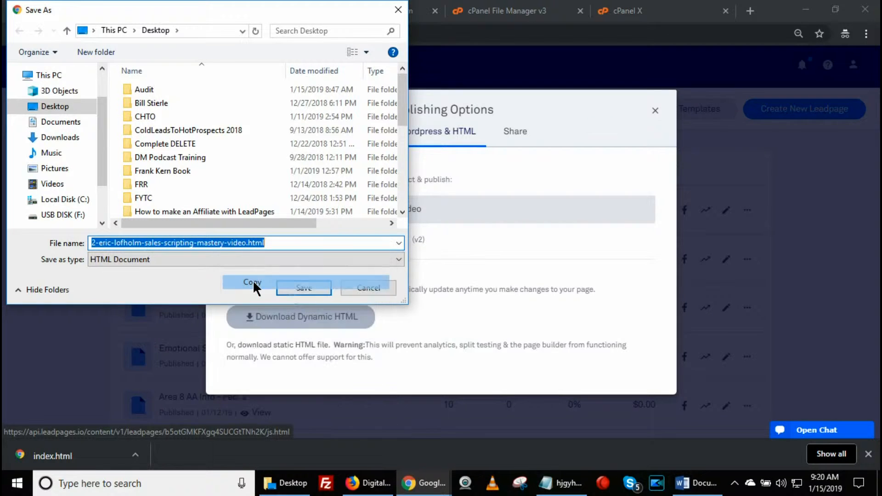
click(363, 290)
click(363, 289)
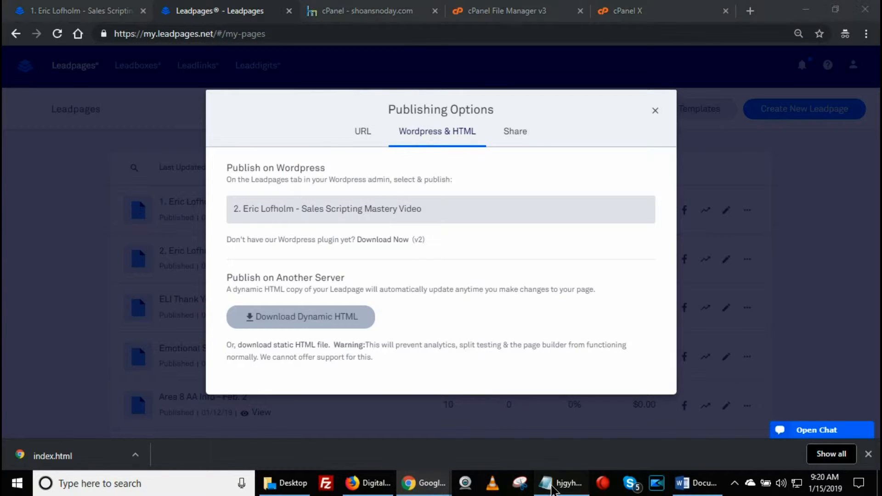
click(563, 483)
click(597, 316)
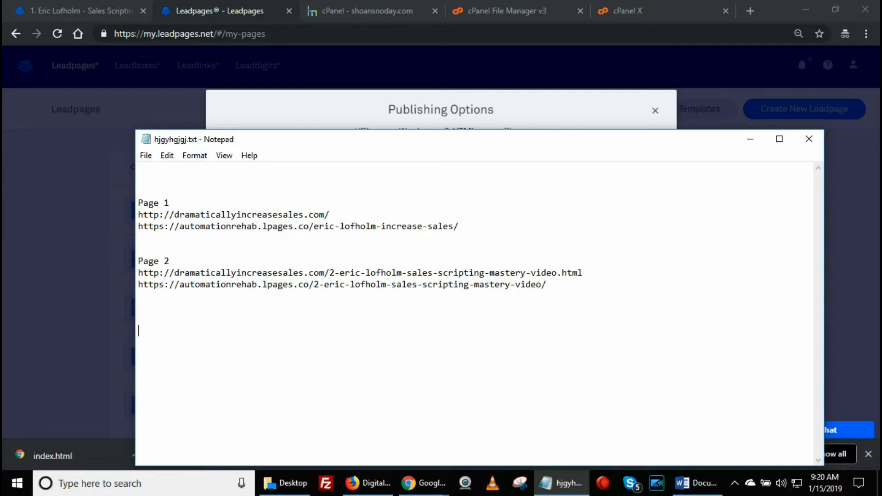
key(ctrl+v)
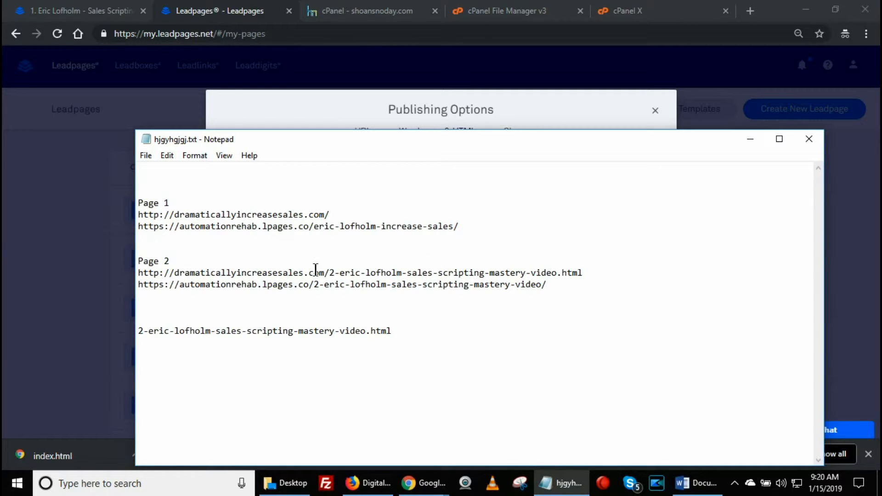
drag(332, 272, 150, 278)
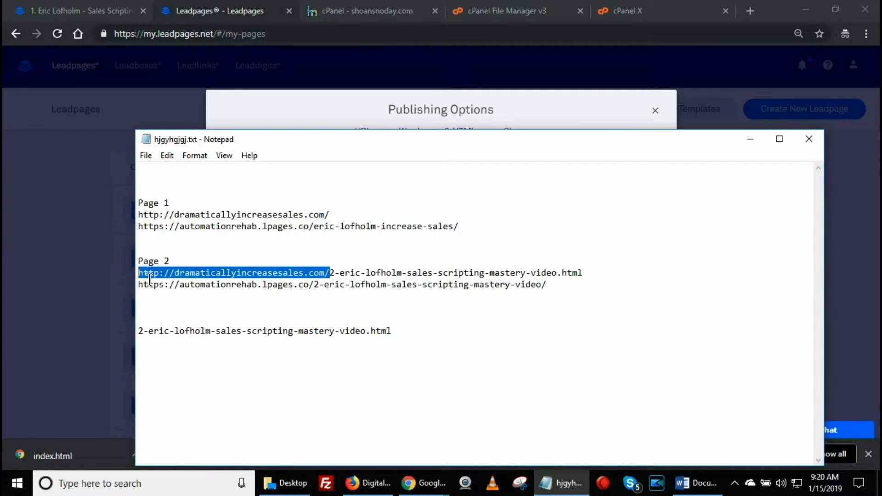
click(140, 332)
key(ctrl+v)
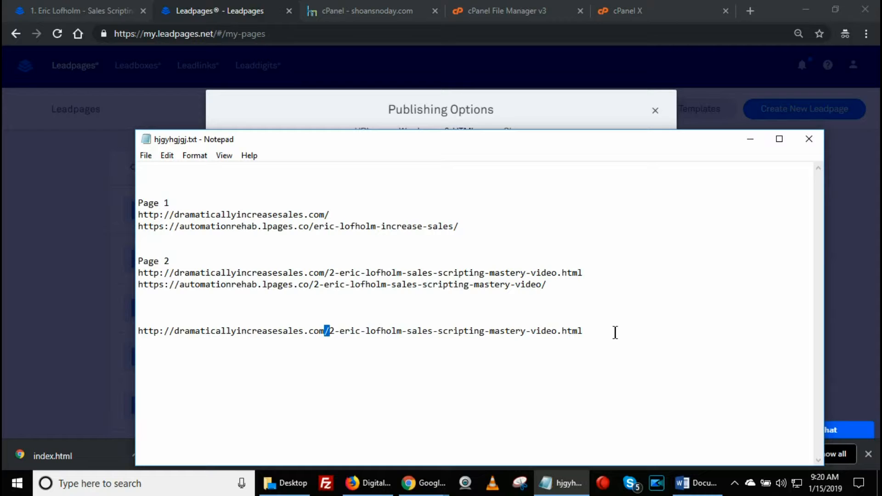
Compare the assembled URL with the custom-domain link under Page 2, then return to the Leadpages page list.
drag(615, 331, 106, 320)
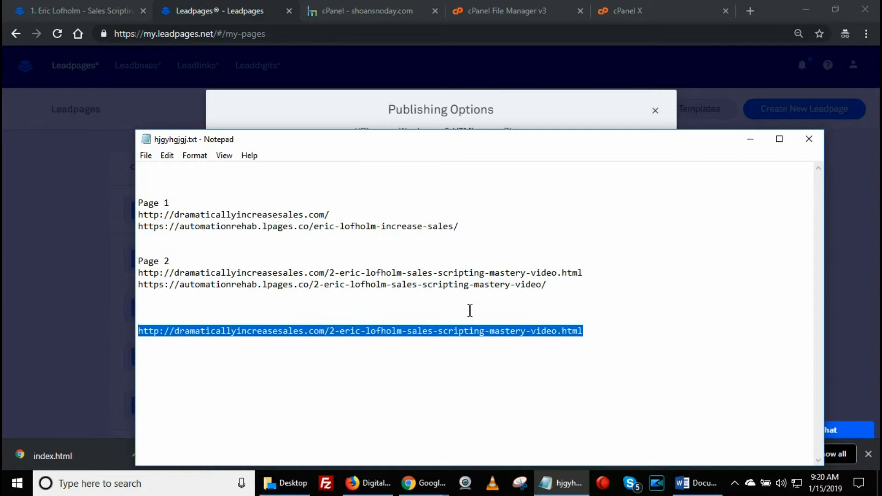
drag(588, 274, 150, 277)
click(352, 318)
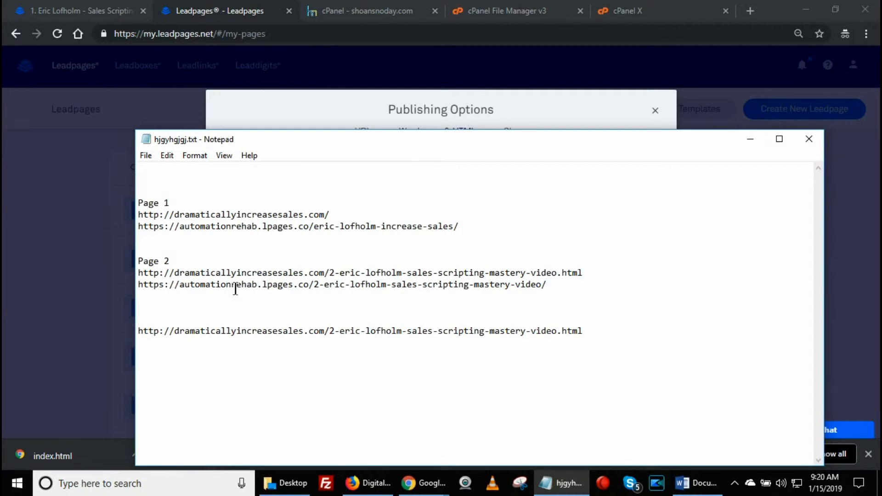
drag(592, 272, 126, 273)
click(67, 287)
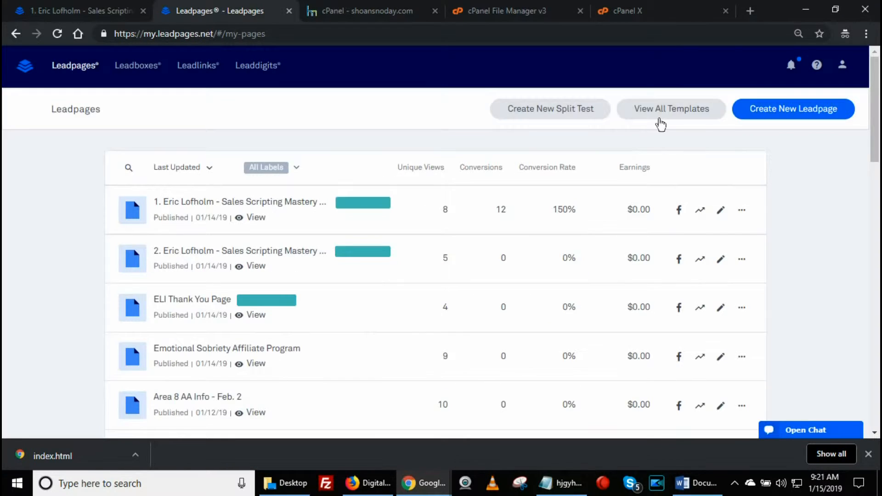
Cut the assembled URL line from the Notepad notes and return to the Leadpages page list.
click(563, 483)
click(610, 332)
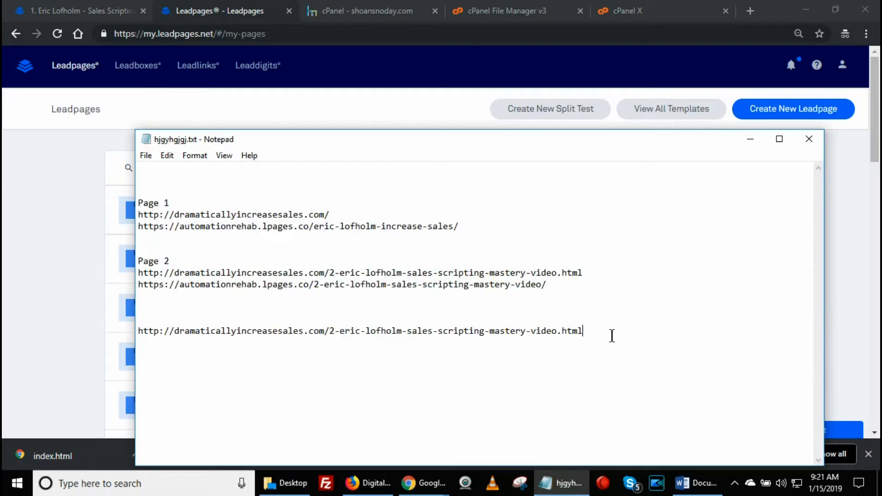
drag(610, 332, 104, 344)
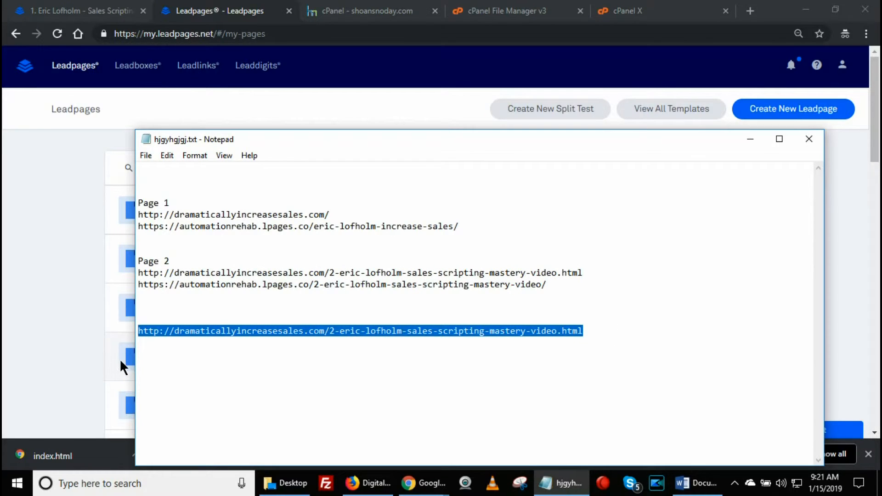
key(ctrl+x)
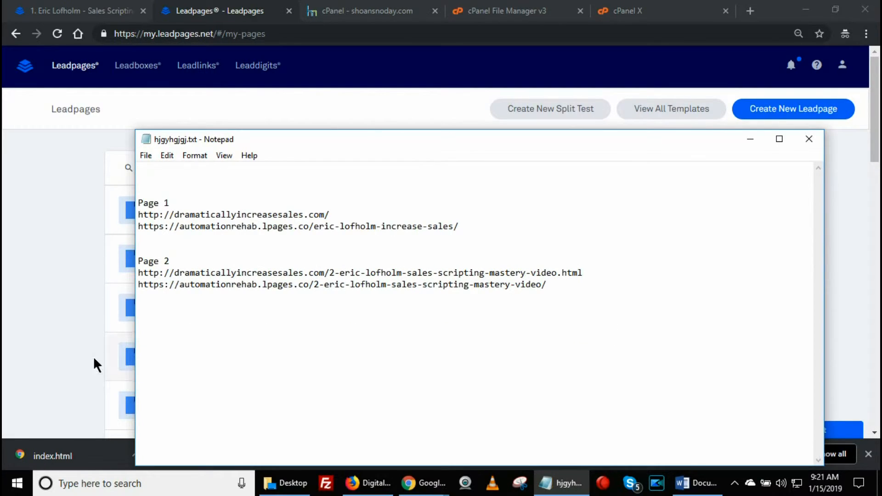
click(69, 351)
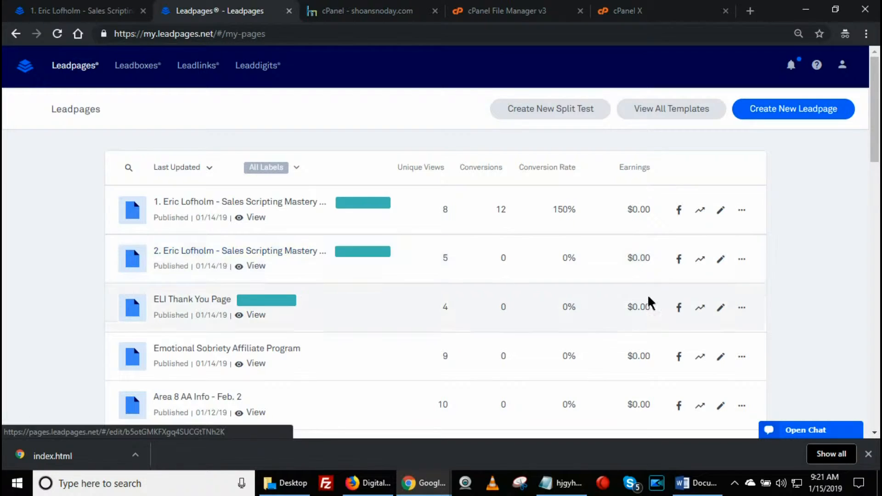
Open page 1, Sales Scripting Mastery eBook, in the page builder and edit My Leadbox 1 linked to its DOWNLOAD button.
click(712, 258)
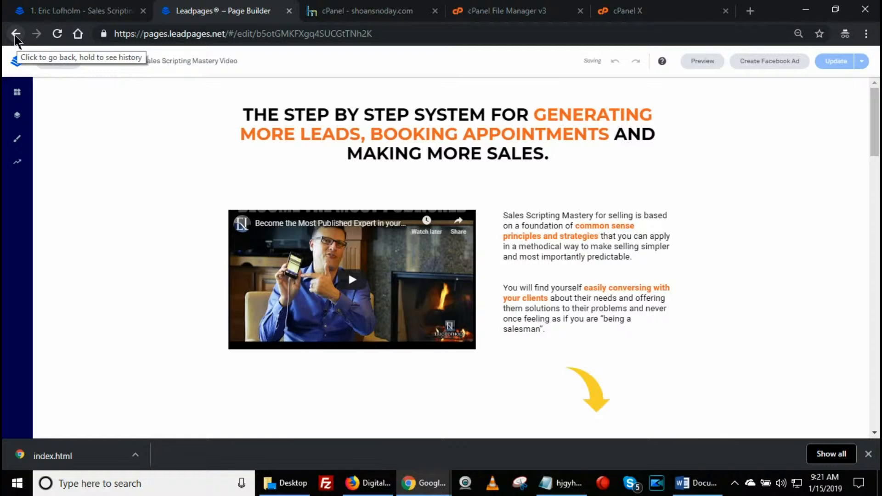
click(15, 36)
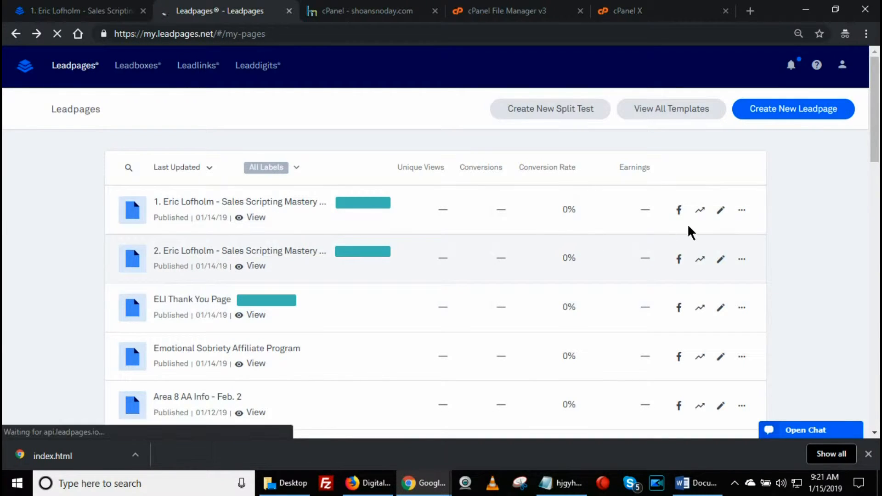
click(722, 211)
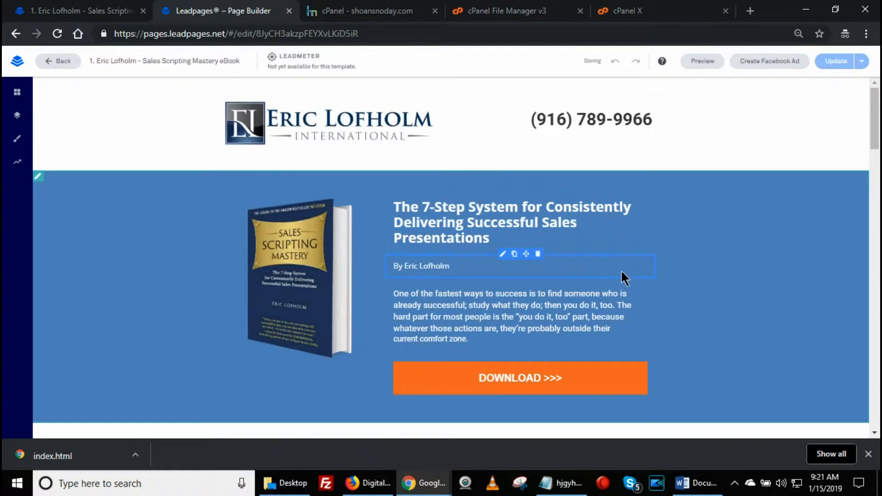
scroll(527, 263, down, 3)
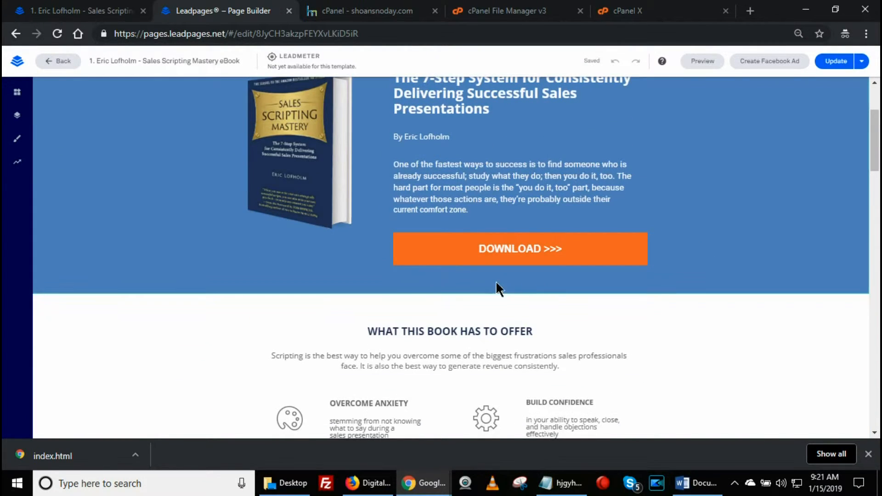
double_click(523, 251)
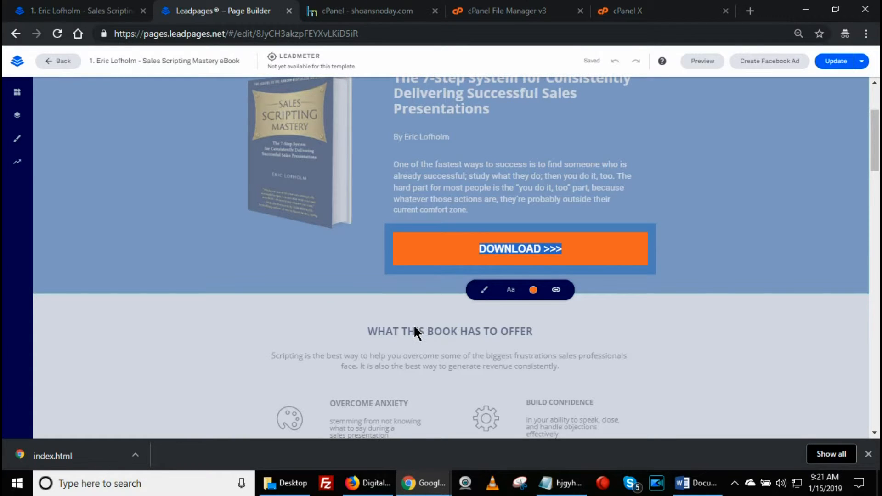
click(557, 290)
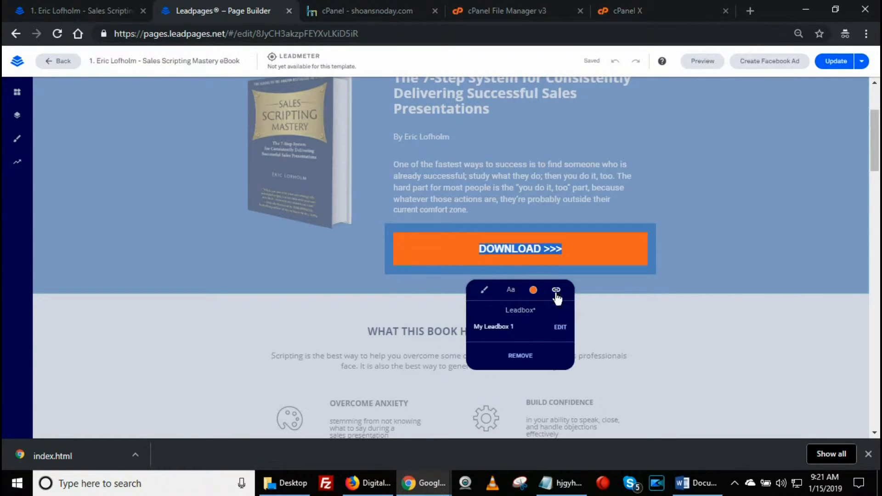
click(560, 327)
Open the Leadbox form's actions and check its External URL against the Page 2 custom-domain link in the Notepad notes.
double_click(523, 313)
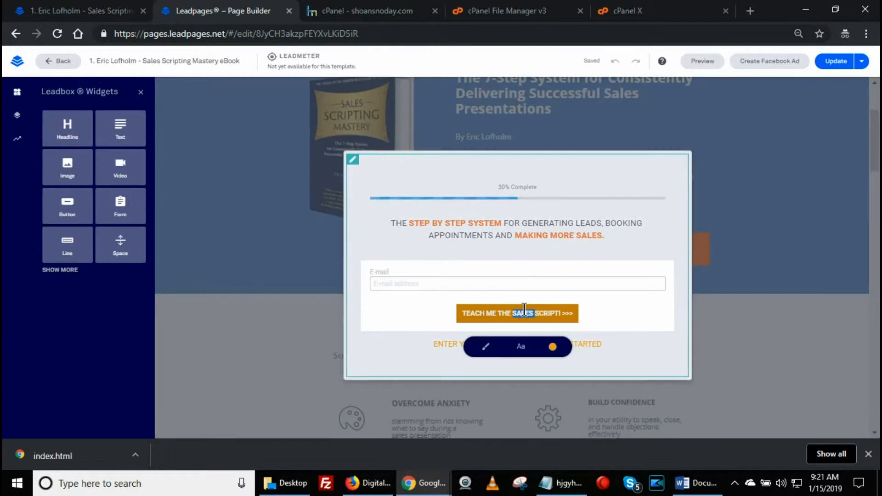
click(534, 317)
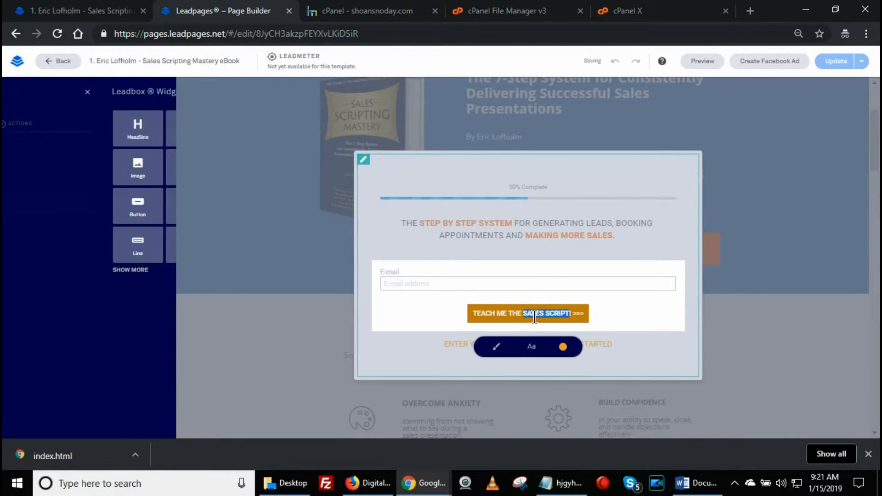
click(112, 130)
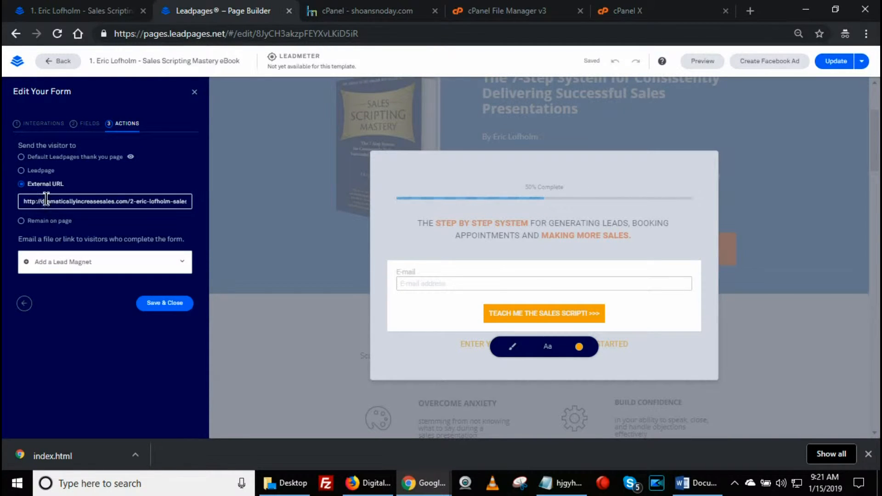
triple_click(133, 201)
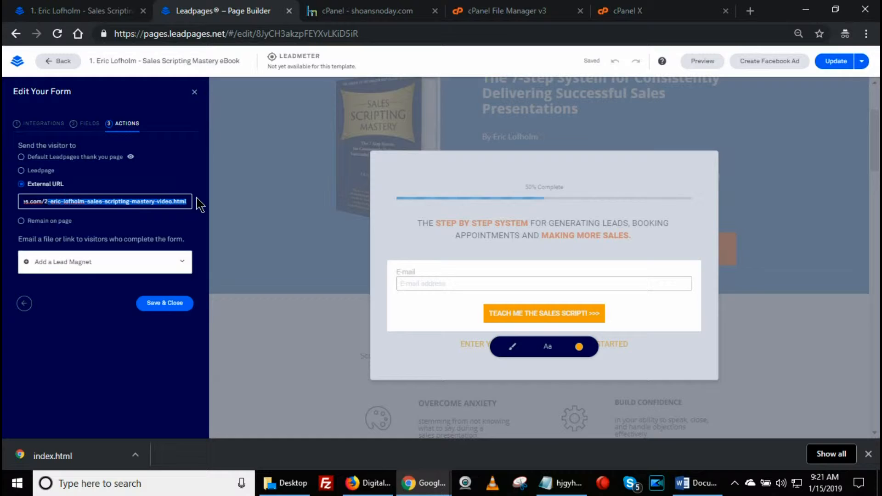
click(568, 482)
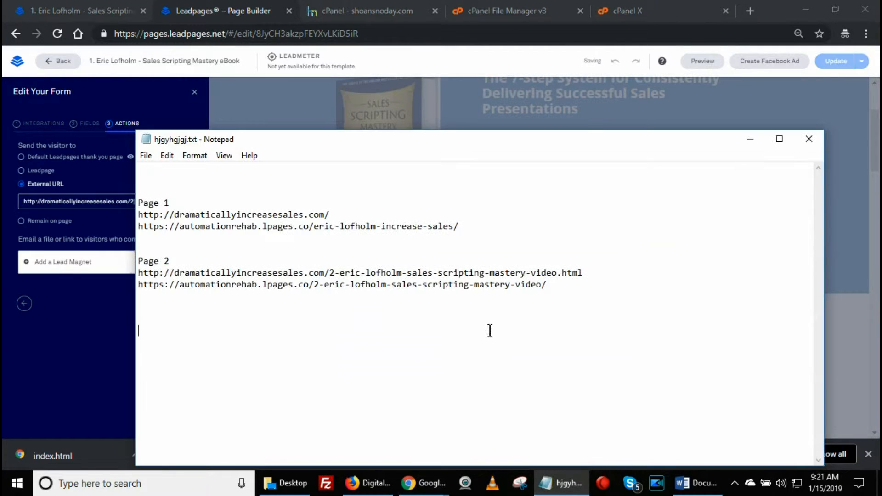
click(76, 340)
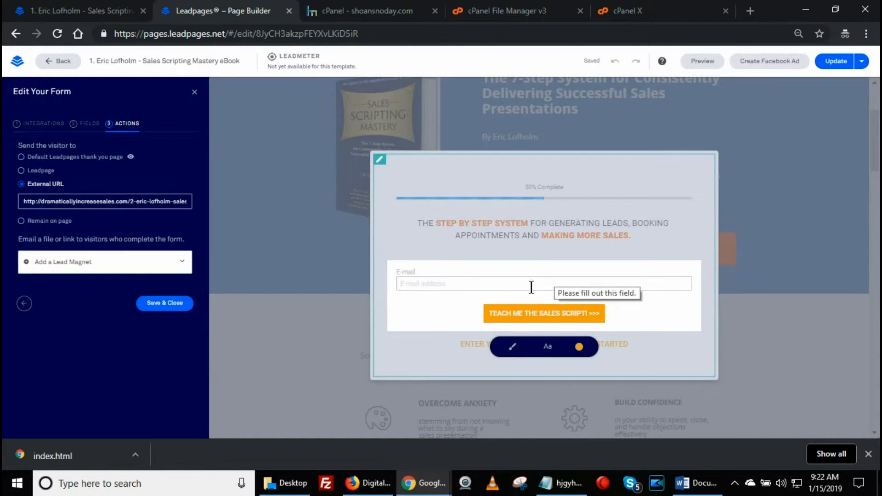
Close the form settings and the Leadbox editor to return to the eBook page.
click(194, 93)
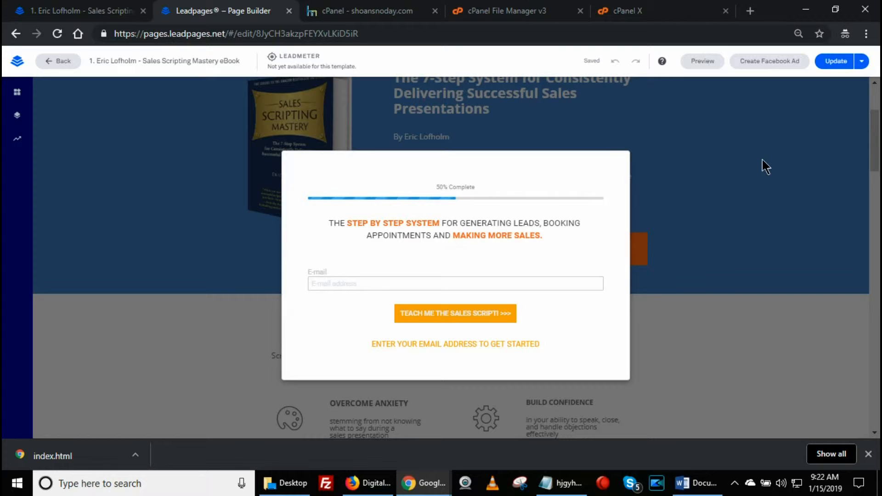
click(17, 94)
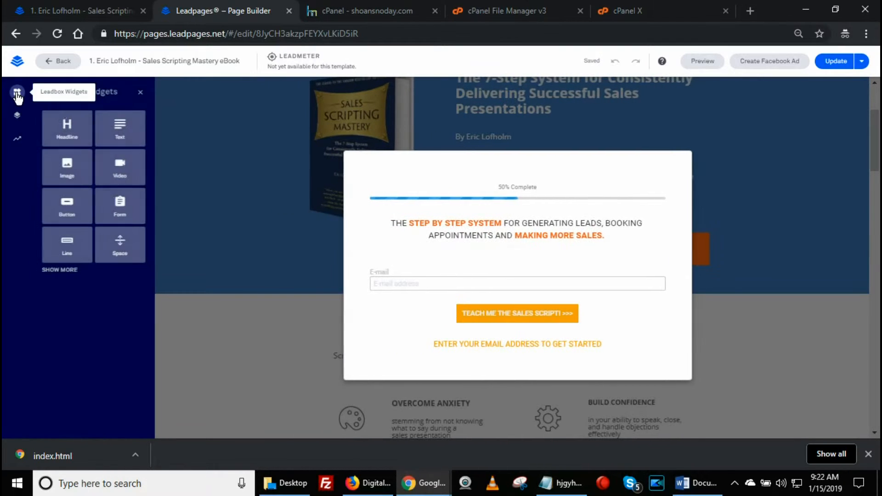
click(140, 92)
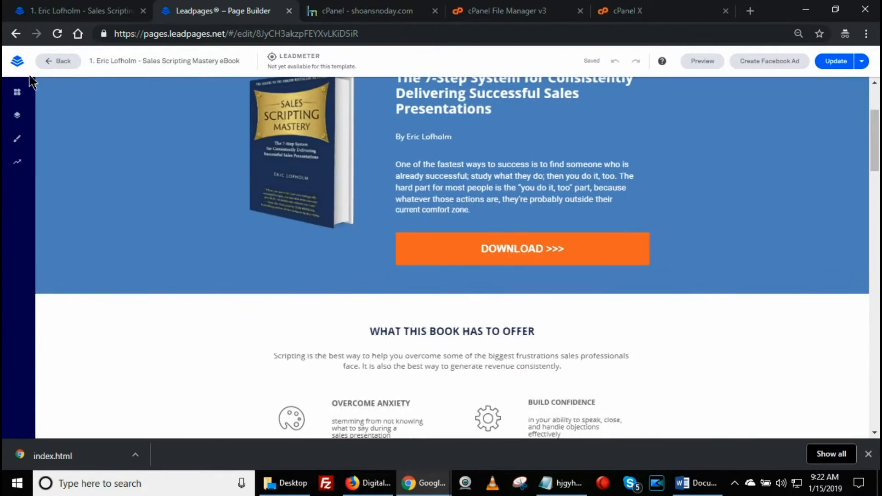
Leave the page builder for the Leadpages page list and switch to cPanel File Manager's dramaticallyincreasesales folder.
click(56, 60)
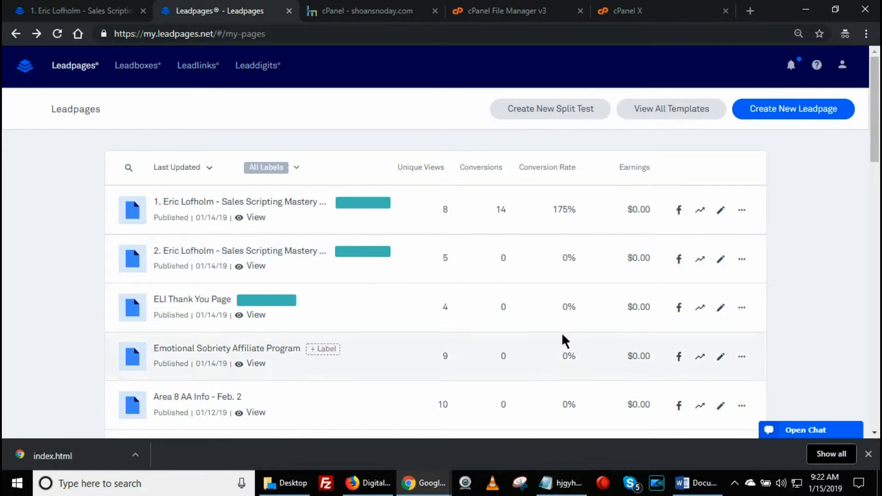
click(356, 13)
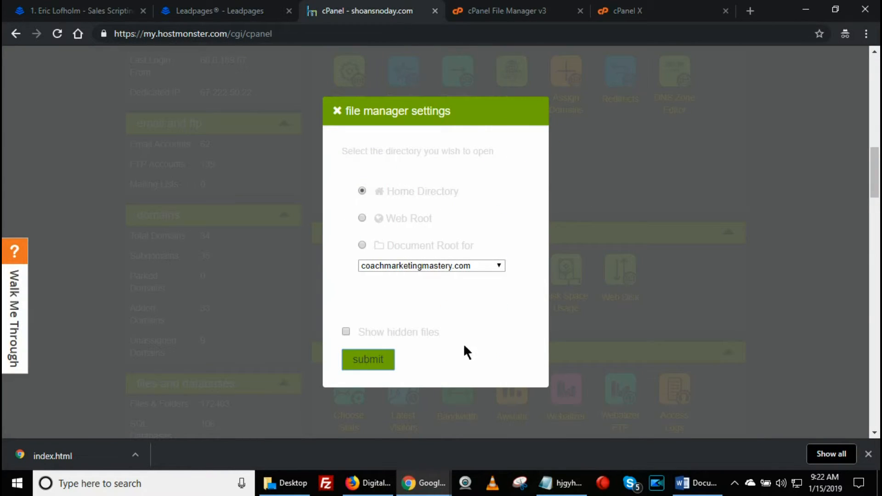
click(520, 17)
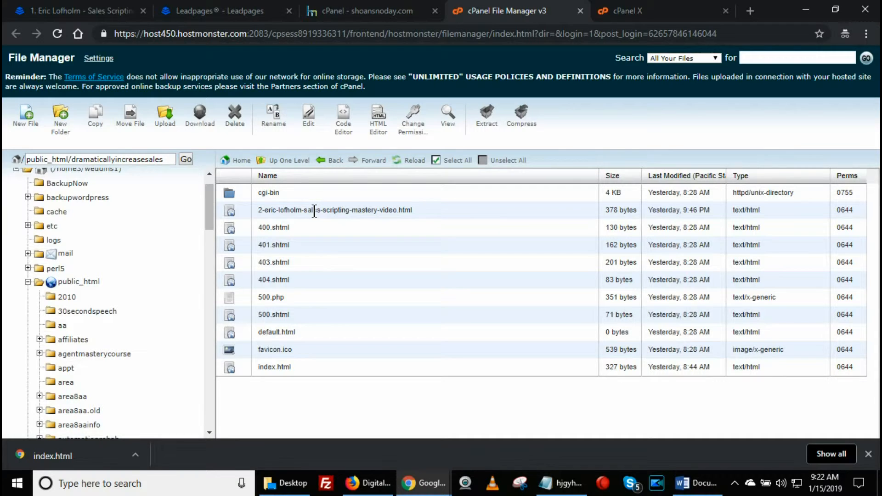
Open the upload page for the dramaticallyincreasesales folder and view its file chooser without choosing a file.
click(165, 117)
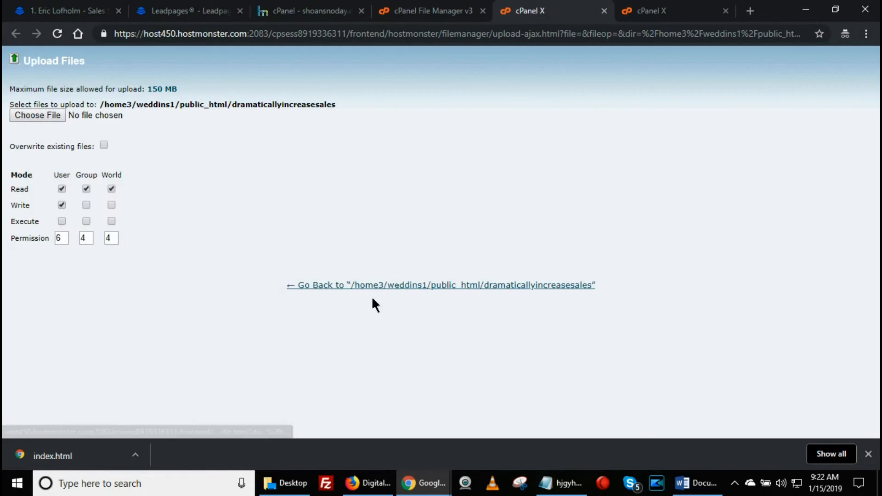
click(32, 114)
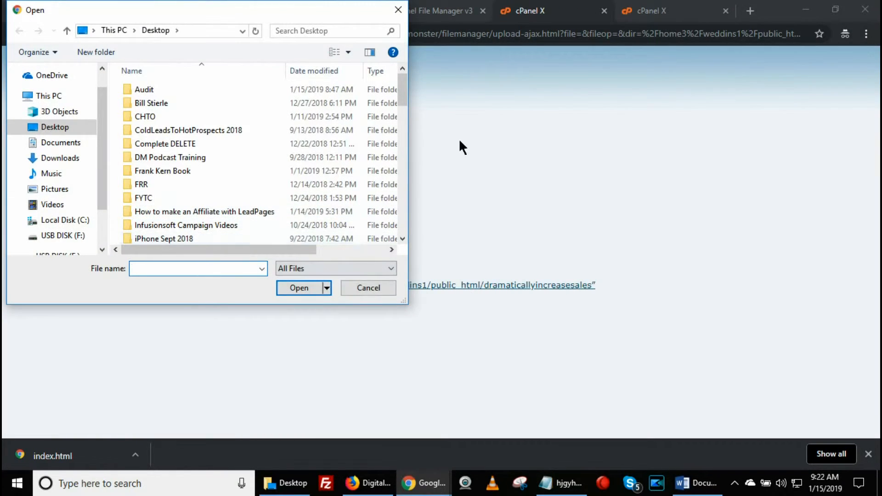
click(397, 10)
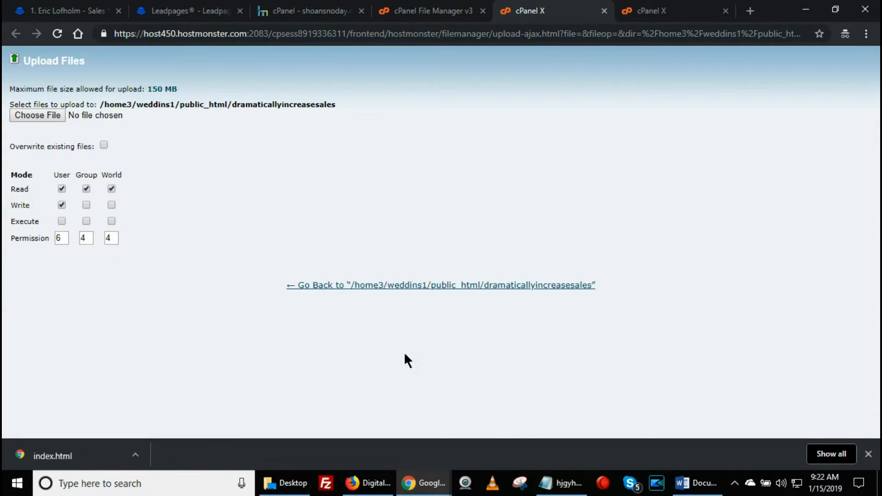
Review the Page 1 and Page 2 links in the Notepad notes and select the page 2 video HTML file in File Manager.
click(563, 482)
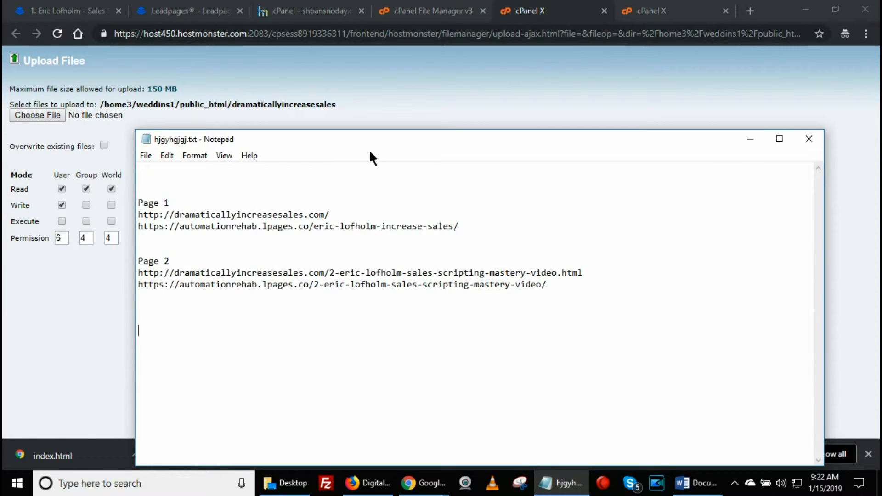
click(188, 10)
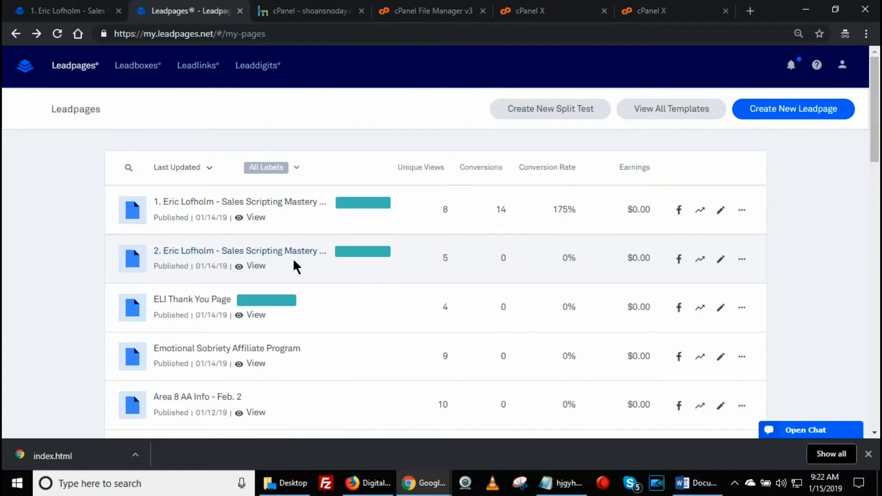
click(430, 15)
drag(443, 209, 293, 213)
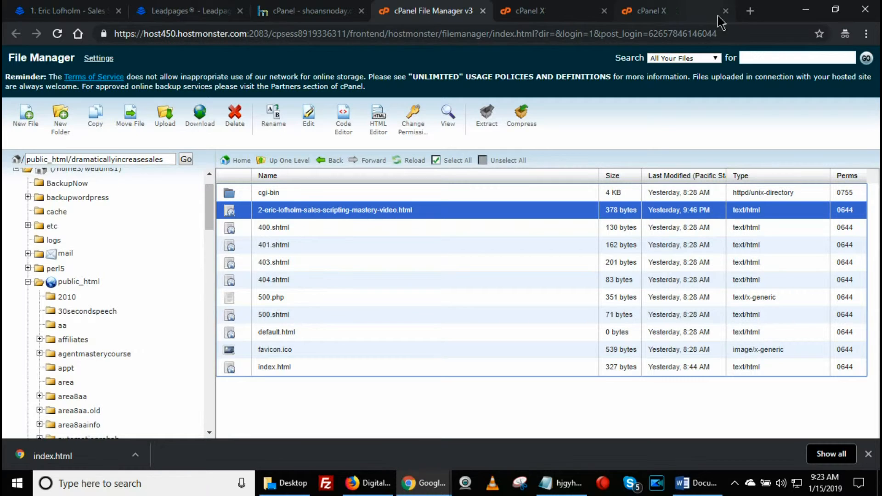
click(751, 13)
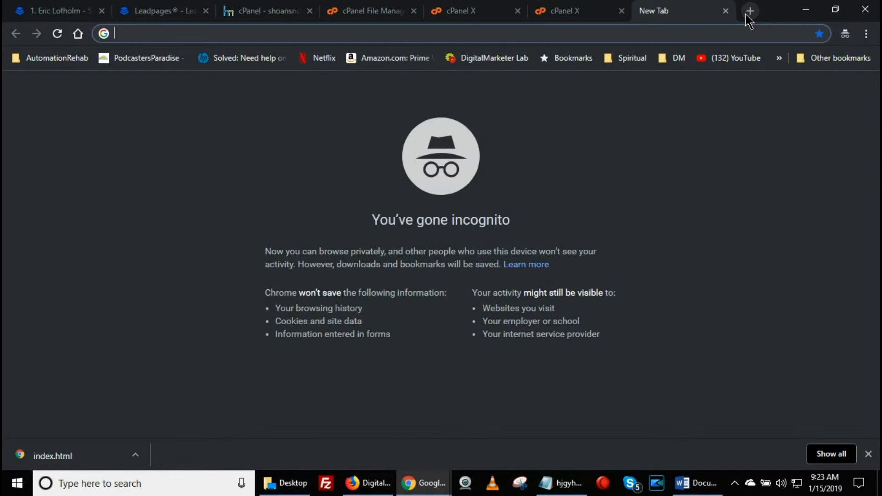
text(dr)
key(Return)
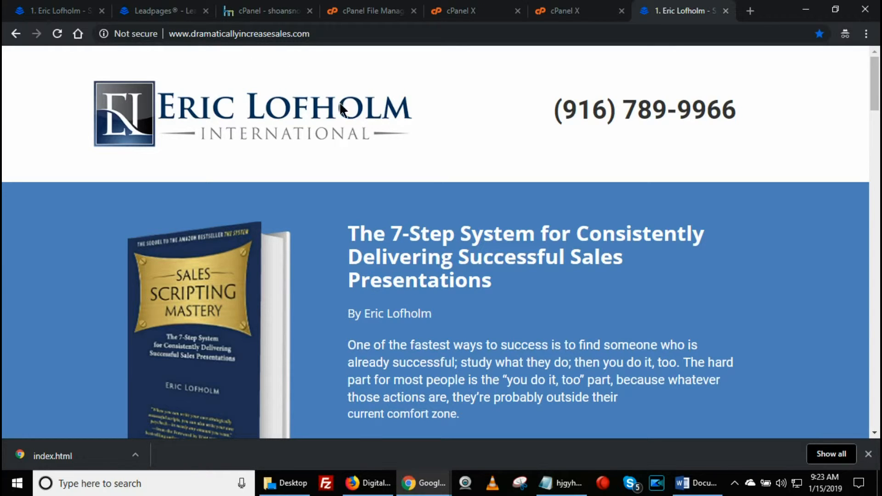
scroll(432, 230, down, 5)
click(541, 211)
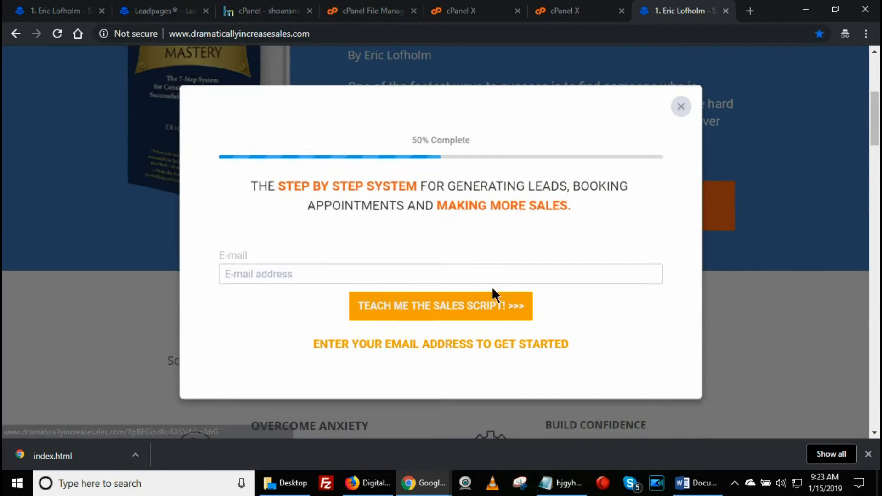
Fill in the e-mail address on the opt-in form and submit it to test the redirect.
click(512, 279)
click(271, 39)
click(406, 317)
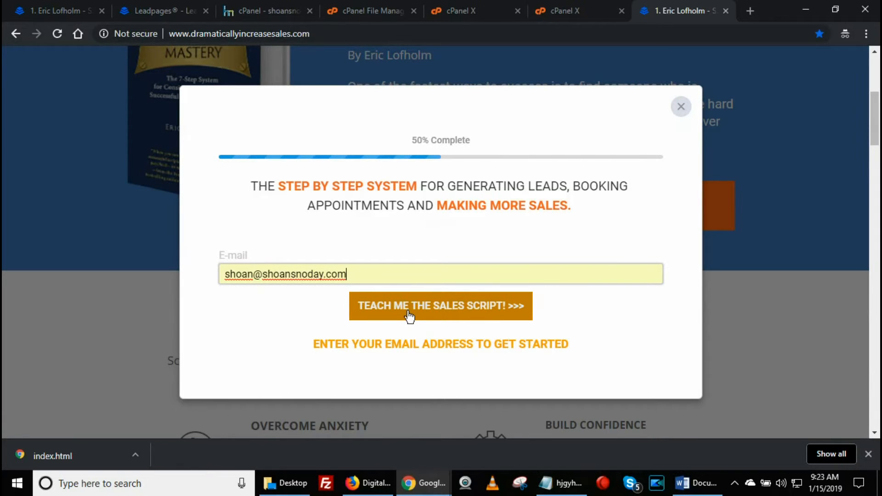
click(408, 310)
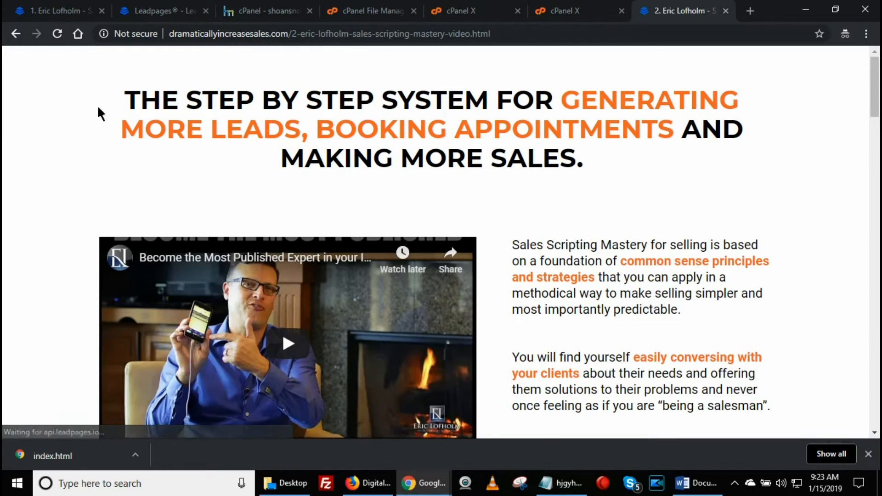
Highlight the path after the domain in the page 2 address and look over the video page.
drag(288, 34, 570, 44)
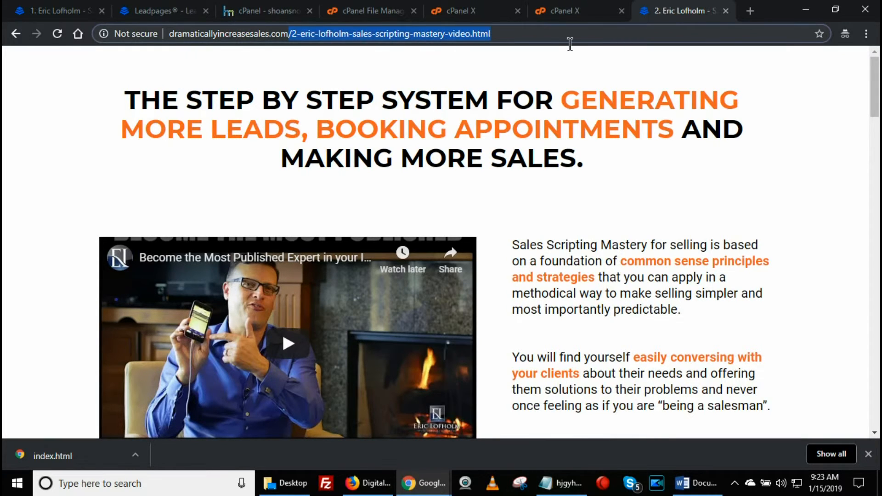
scroll(704, 126, down, 15)
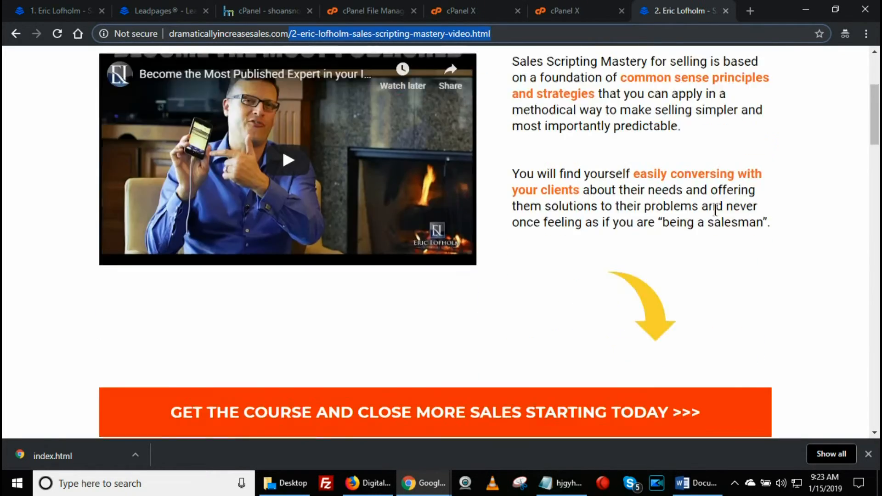
scroll(571, 250, up, 6)
scroll(574, 238, up, 10)
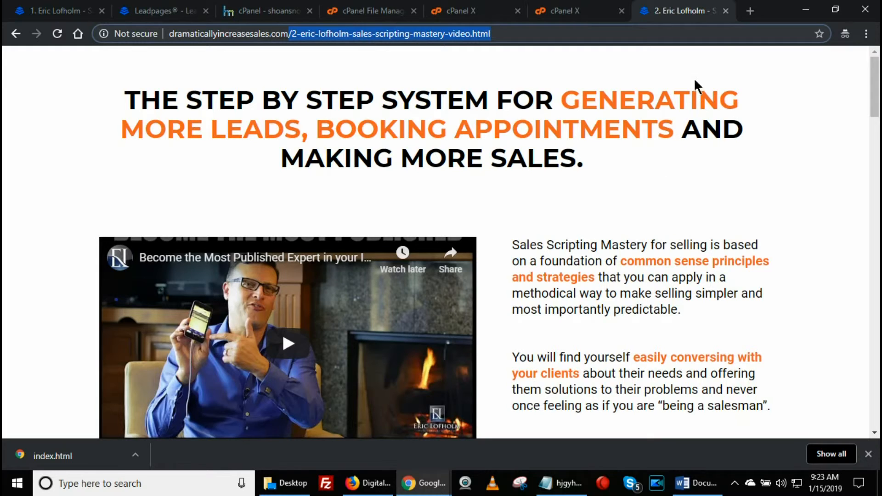
click(726, 11)
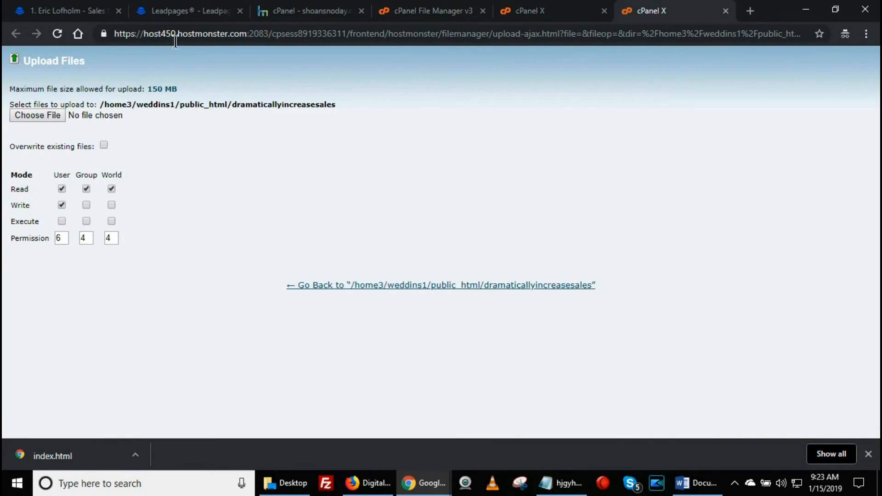
click(184, 12)
click(29, 13)
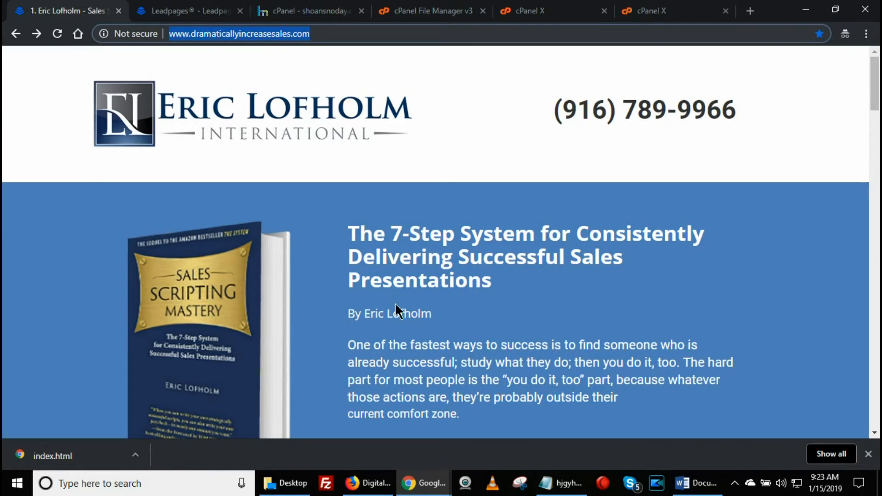
scroll(421, 212, down, 20)
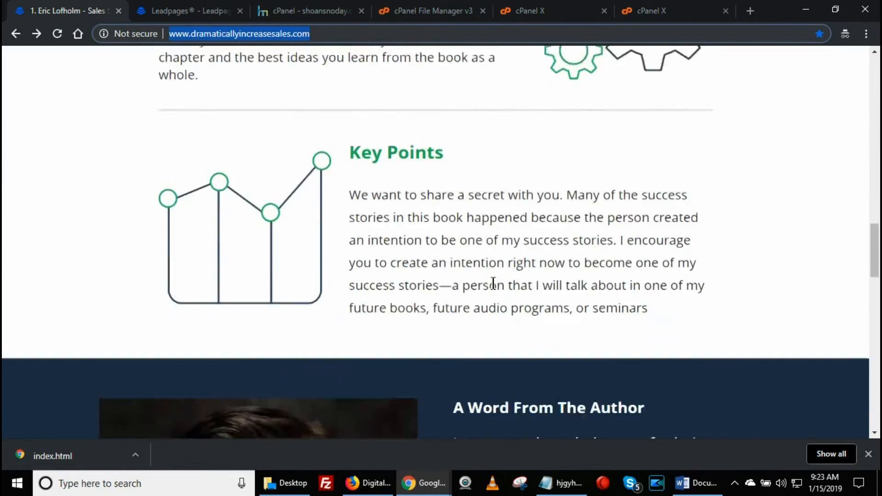
scroll(492, 280, down, 6)
scroll(472, 250, up, 15)
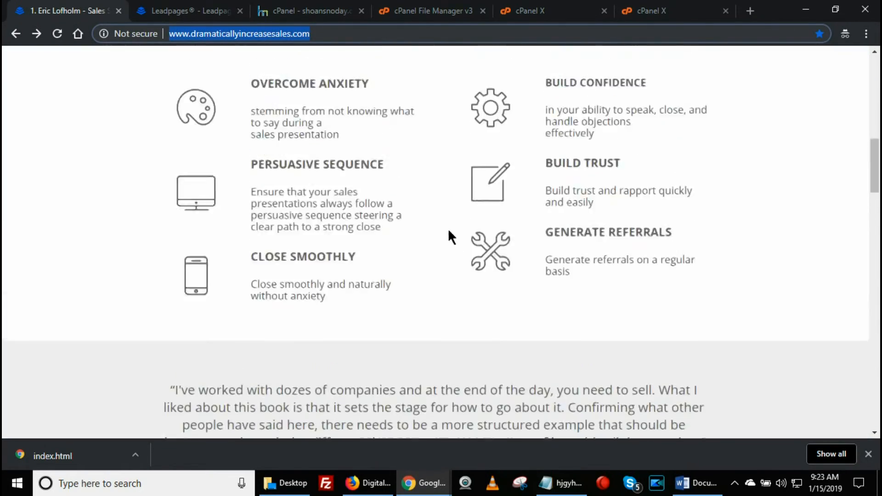
scroll(458, 243, up, 8)
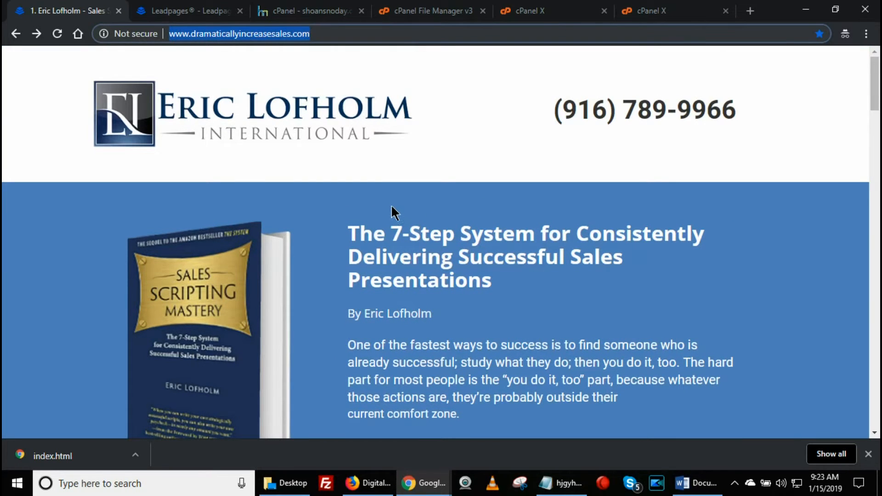